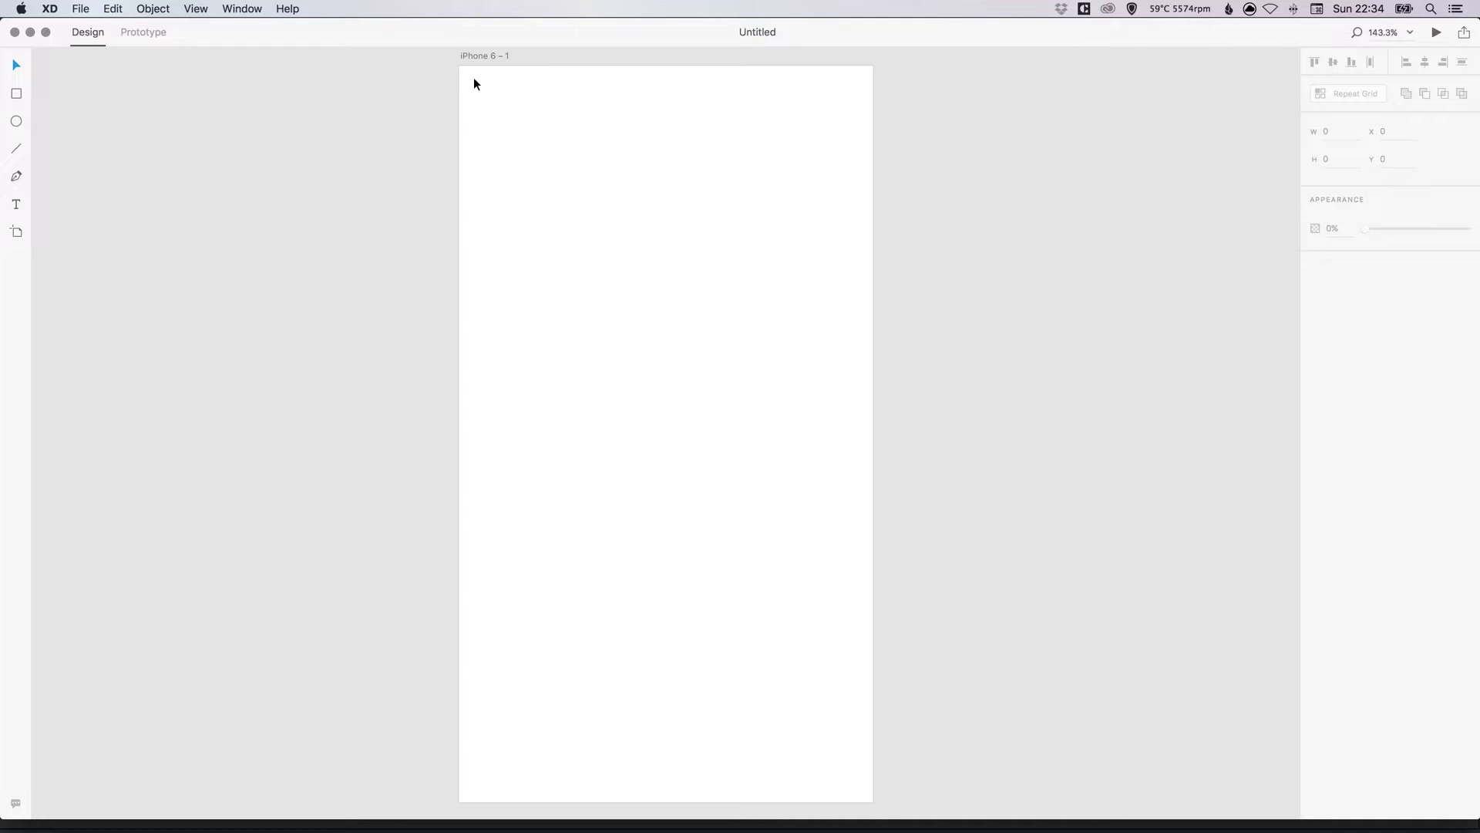
Step: Draw a 205 × 205 circle on the artboard with its border turned off
{"action": "left_click", "coordinate": [16, 122]}
{"action": "left_click_drag", "start_coordinate": [554, 230], "coordinate": [779, 513]}
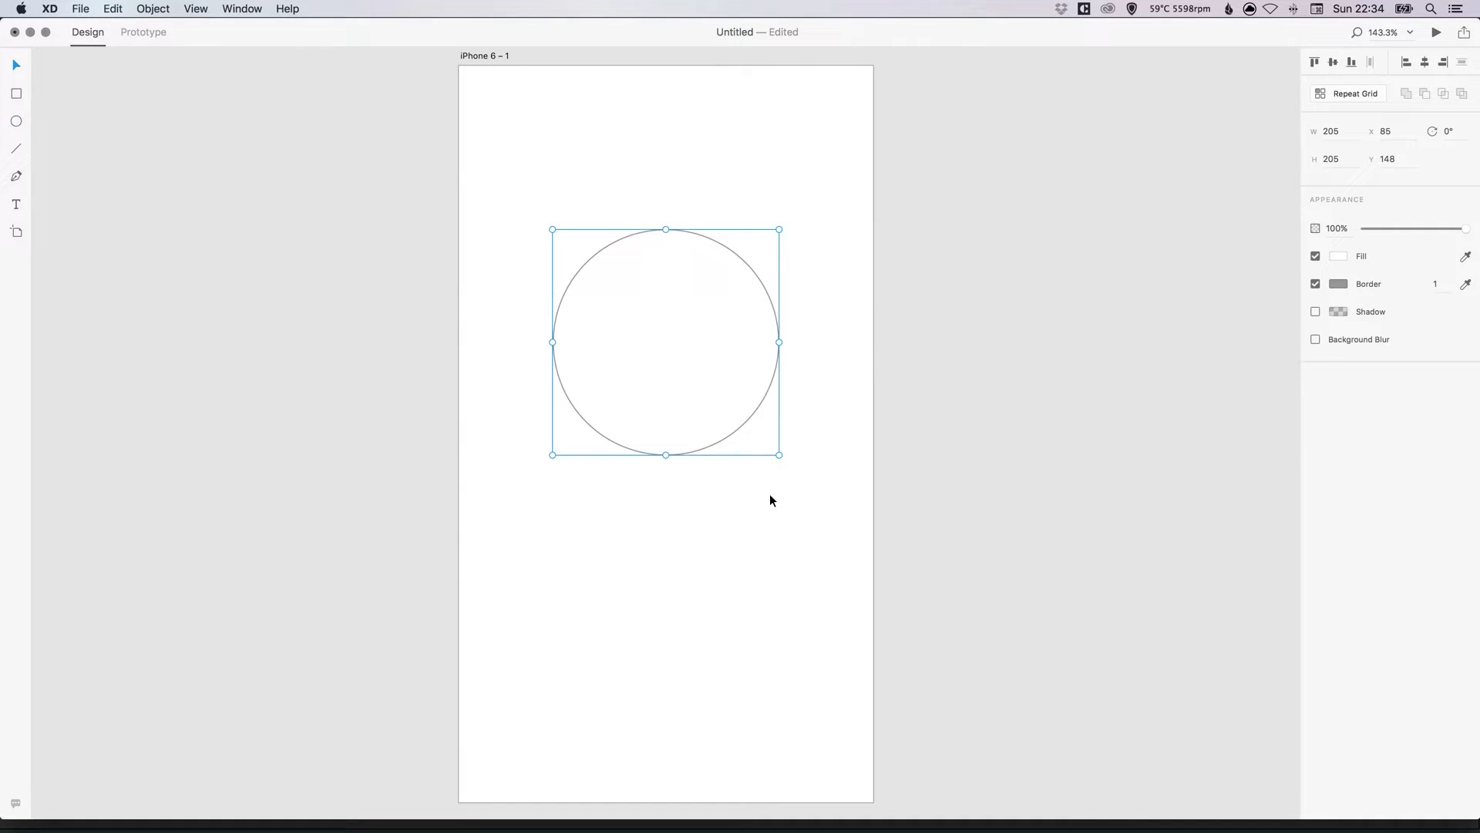
{"action": "left_click", "coordinate": [1315, 284]}
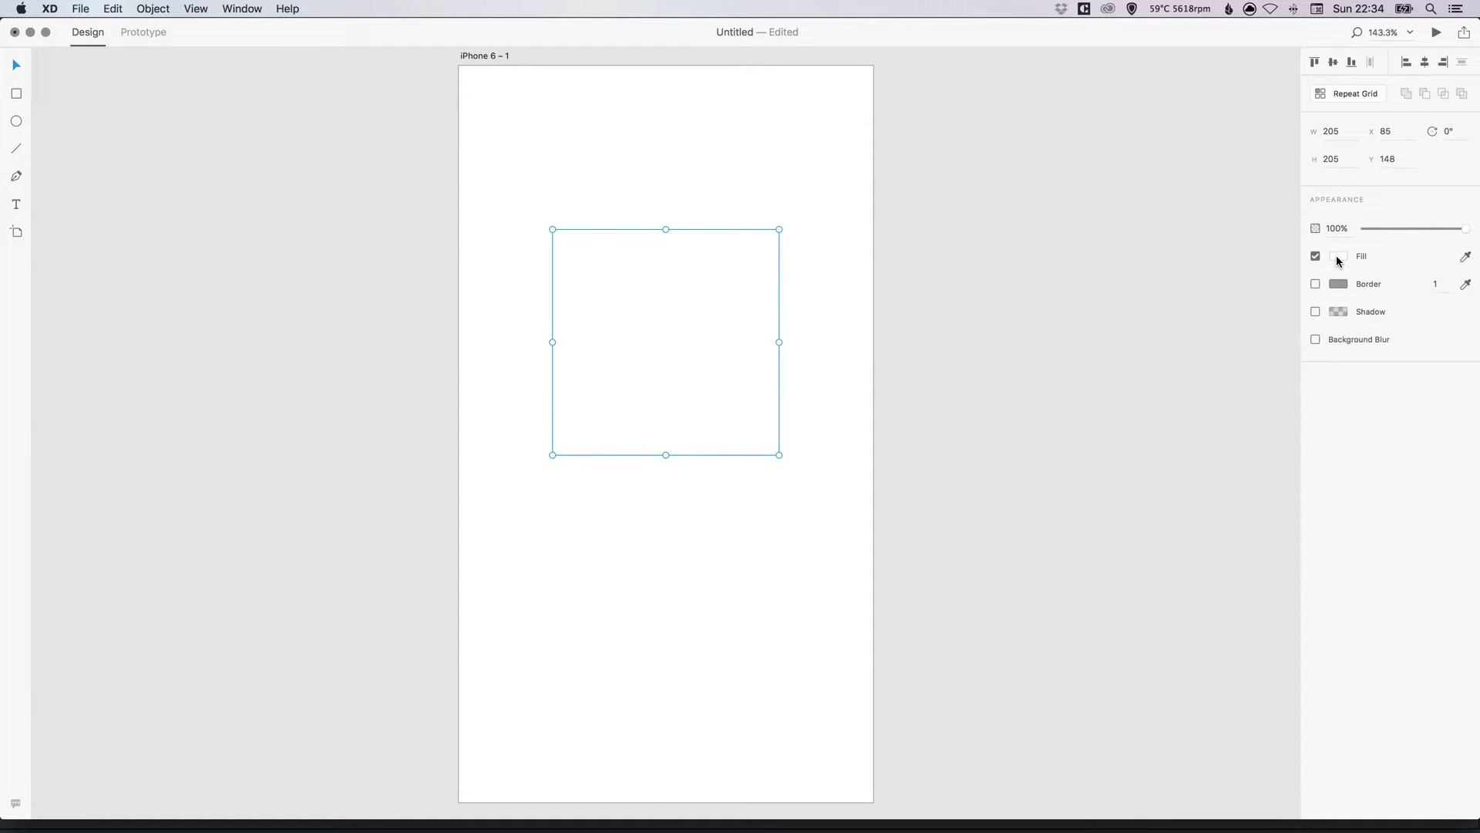
Step: Give the circle a solid orange-red fill, #DE503D
{"action": "left_click", "coordinate": [1338, 256]}
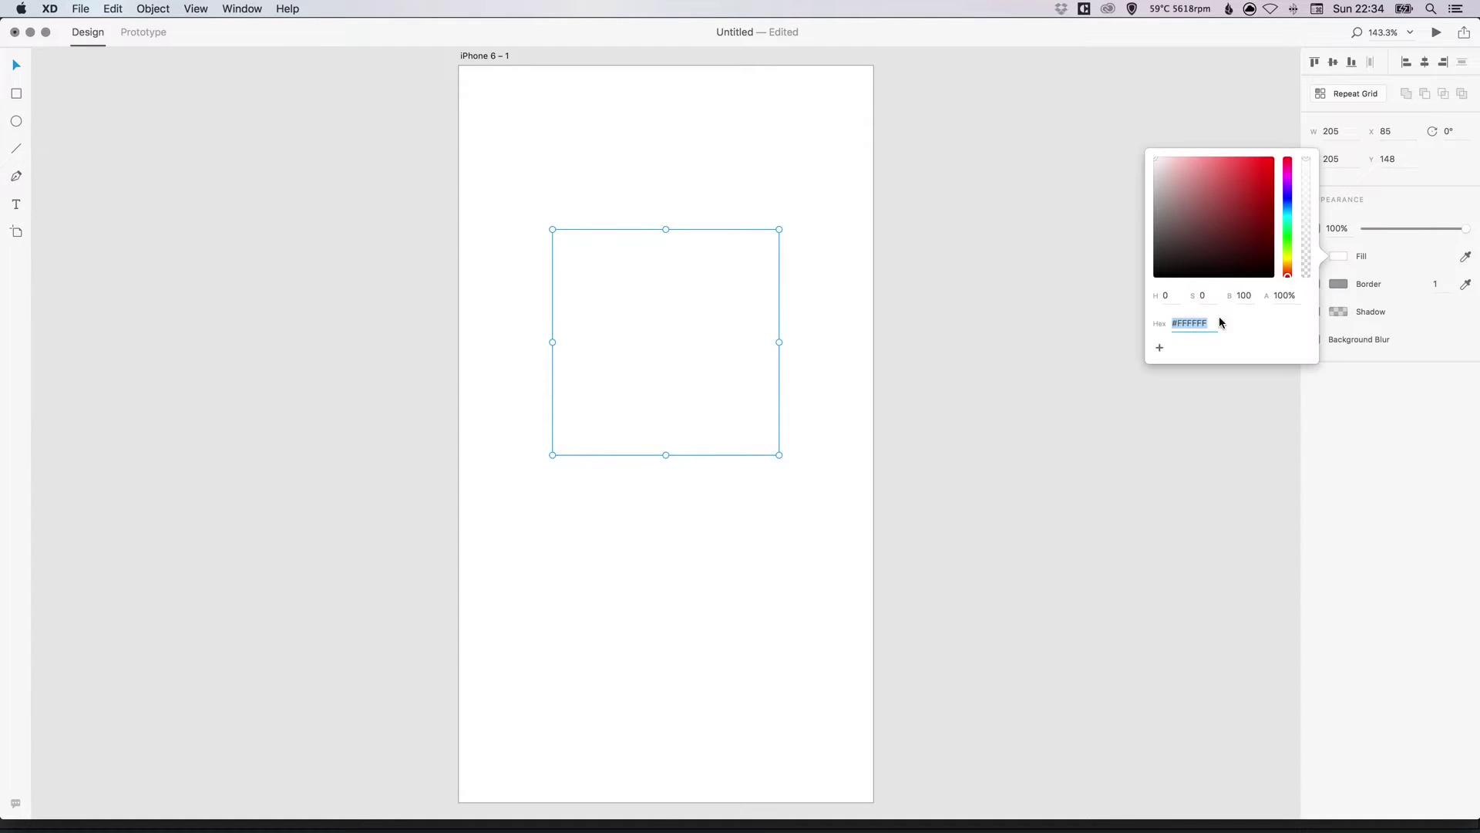
{"action": "left_click", "coordinate": [1249, 170]}
{"action": "left_click_drag", "start_coordinate": [1287, 268], "coordinate": [1284, 274]}
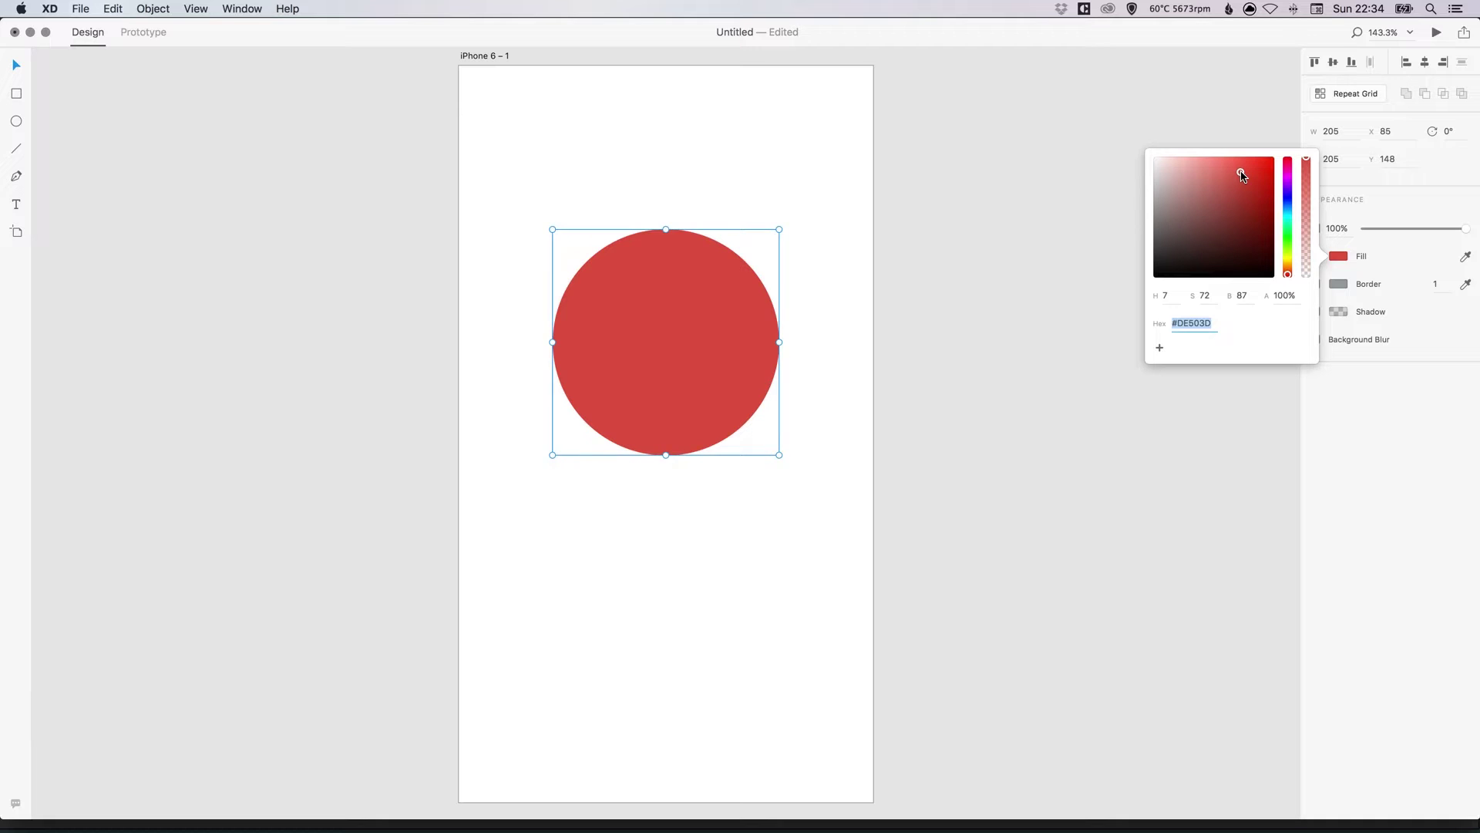
{"action": "left_click", "coordinate": [1037, 195]}
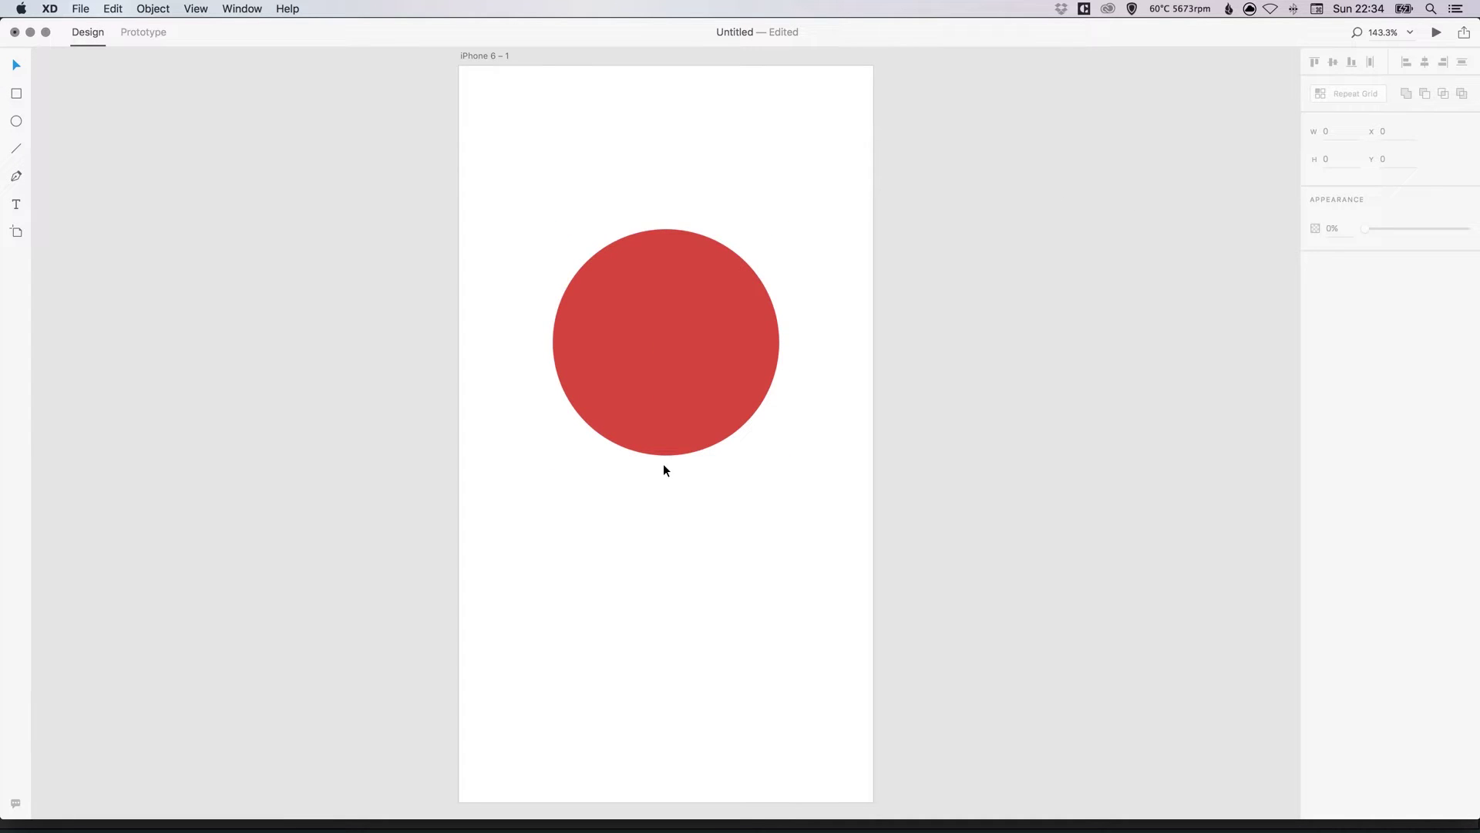
Step: Pull the circle's bottom anchor down and make it a sharp corner point
{"action": "left_click", "coordinate": [663, 356]}
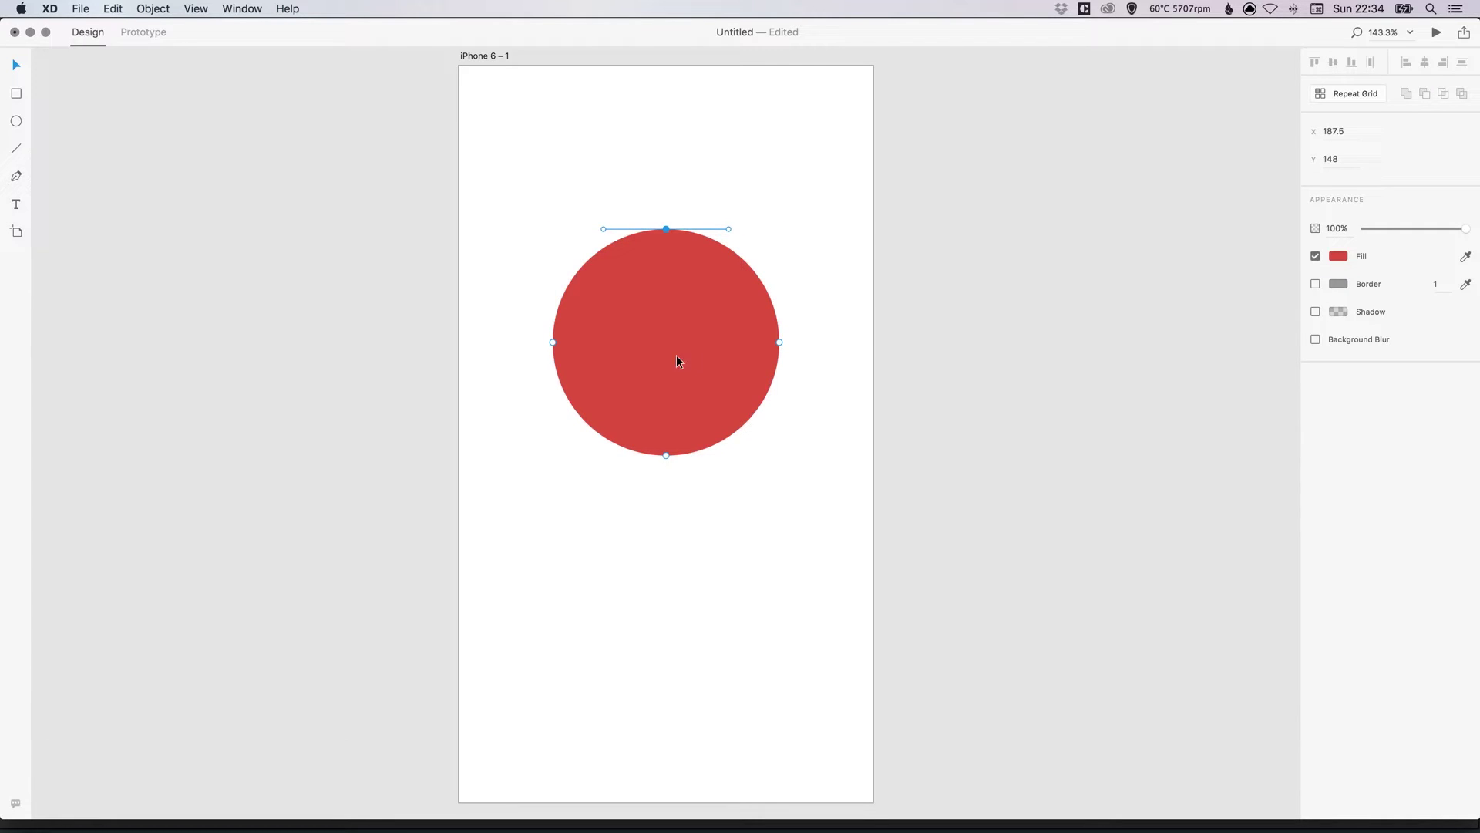
{"action": "left_click", "coordinate": [666, 455]}
{"action": "left_click_drag", "start_coordinate": [666, 455], "coordinate": [666, 535]}
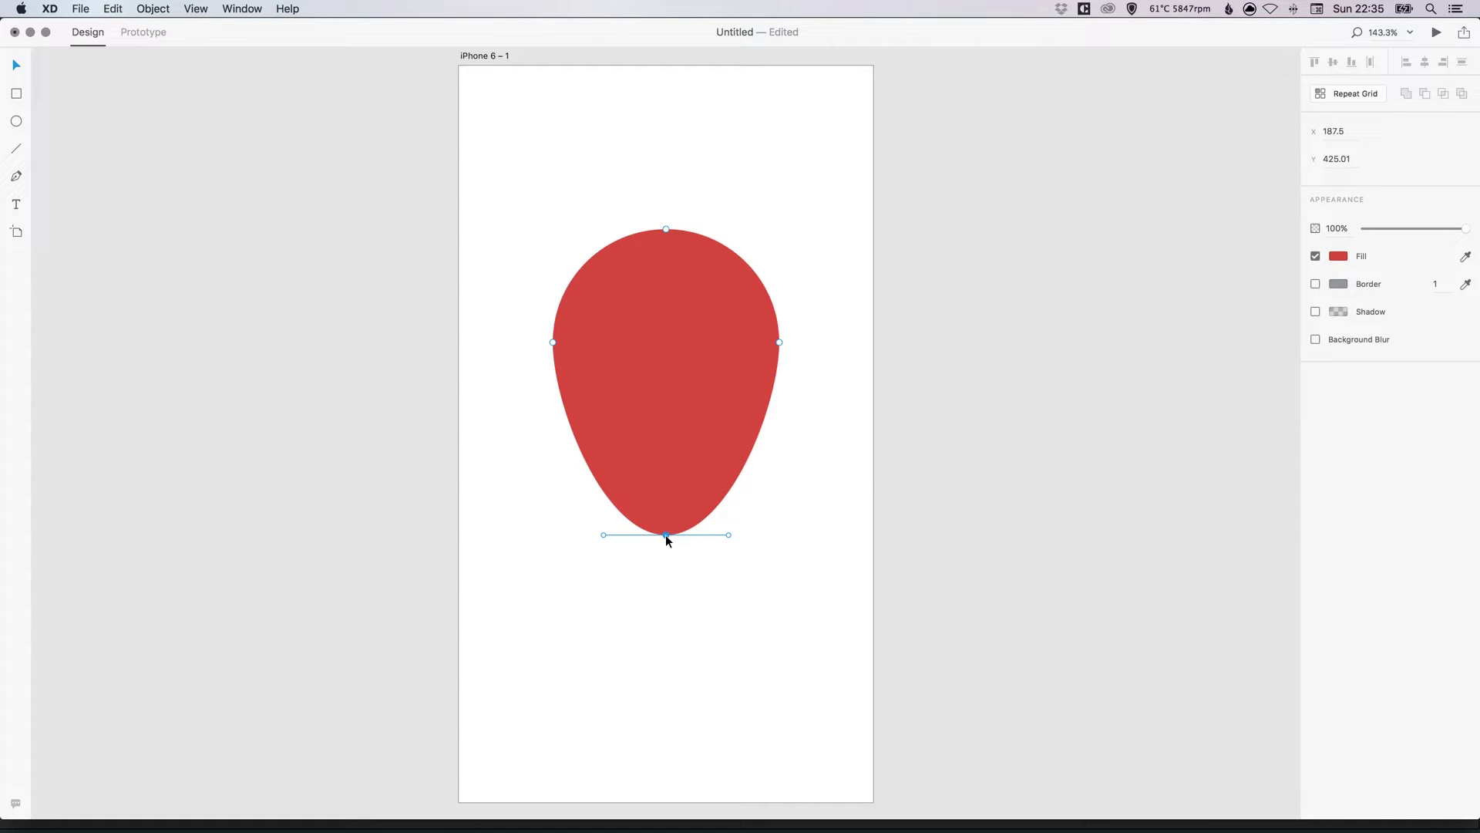
{"action": "double_click", "coordinate": [666, 534]}
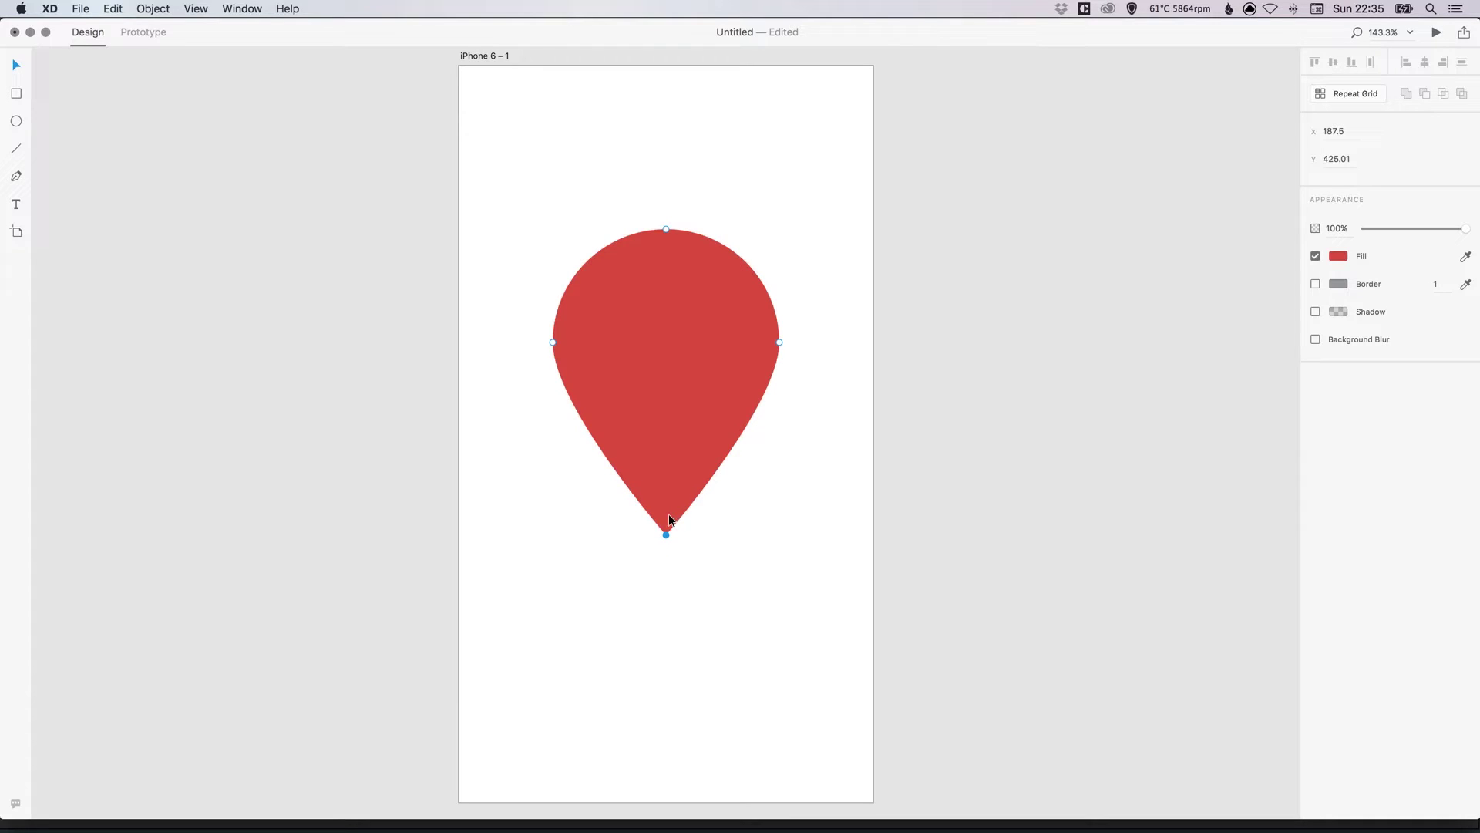
{"action": "left_click", "coordinate": [747, 545]}
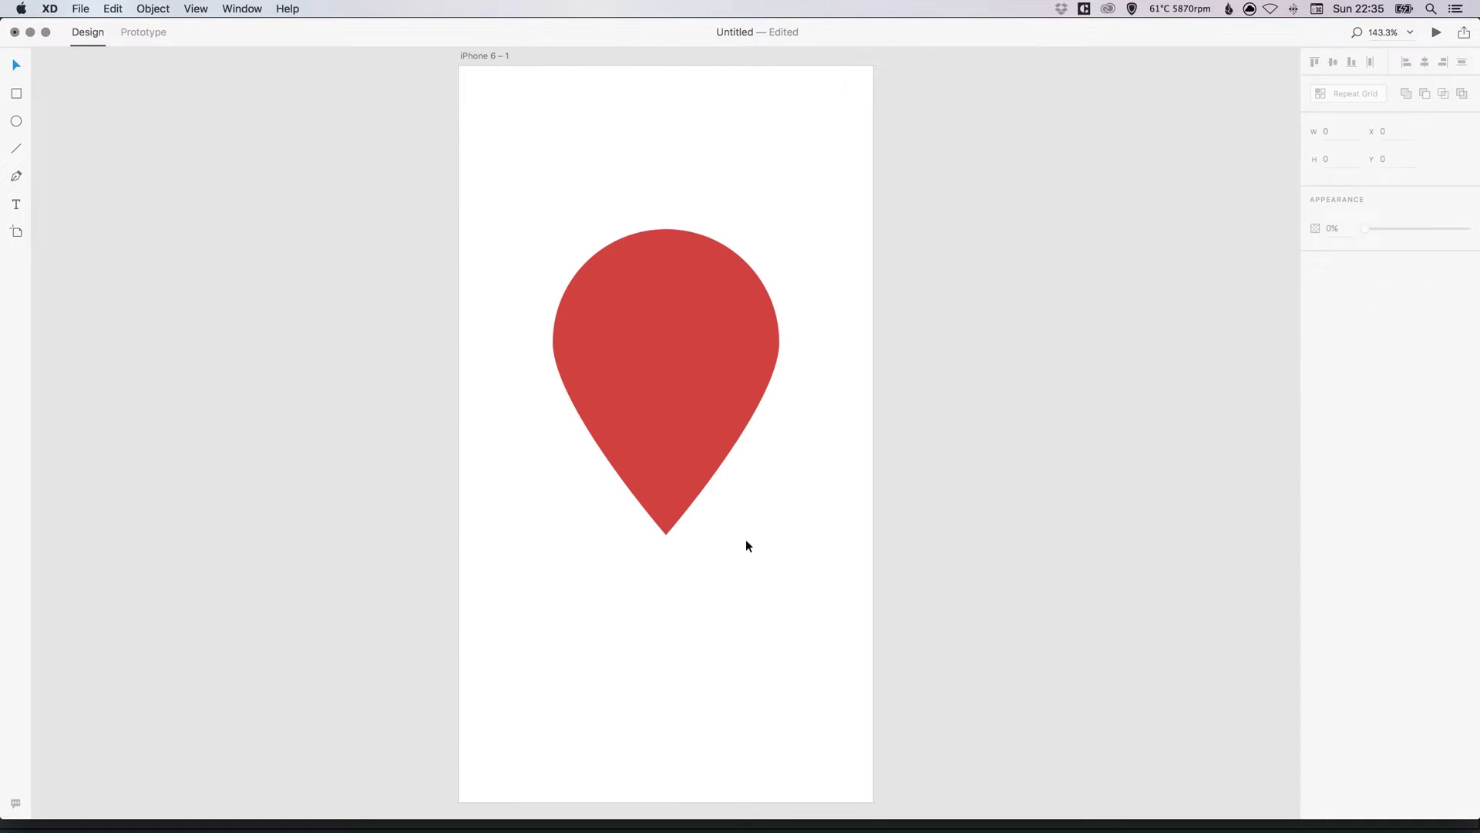
Step: Re-edit the teardrop's path and nudge its bottom tip slightly lower
{"action": "left_click", "coordinate": [668, 515]}
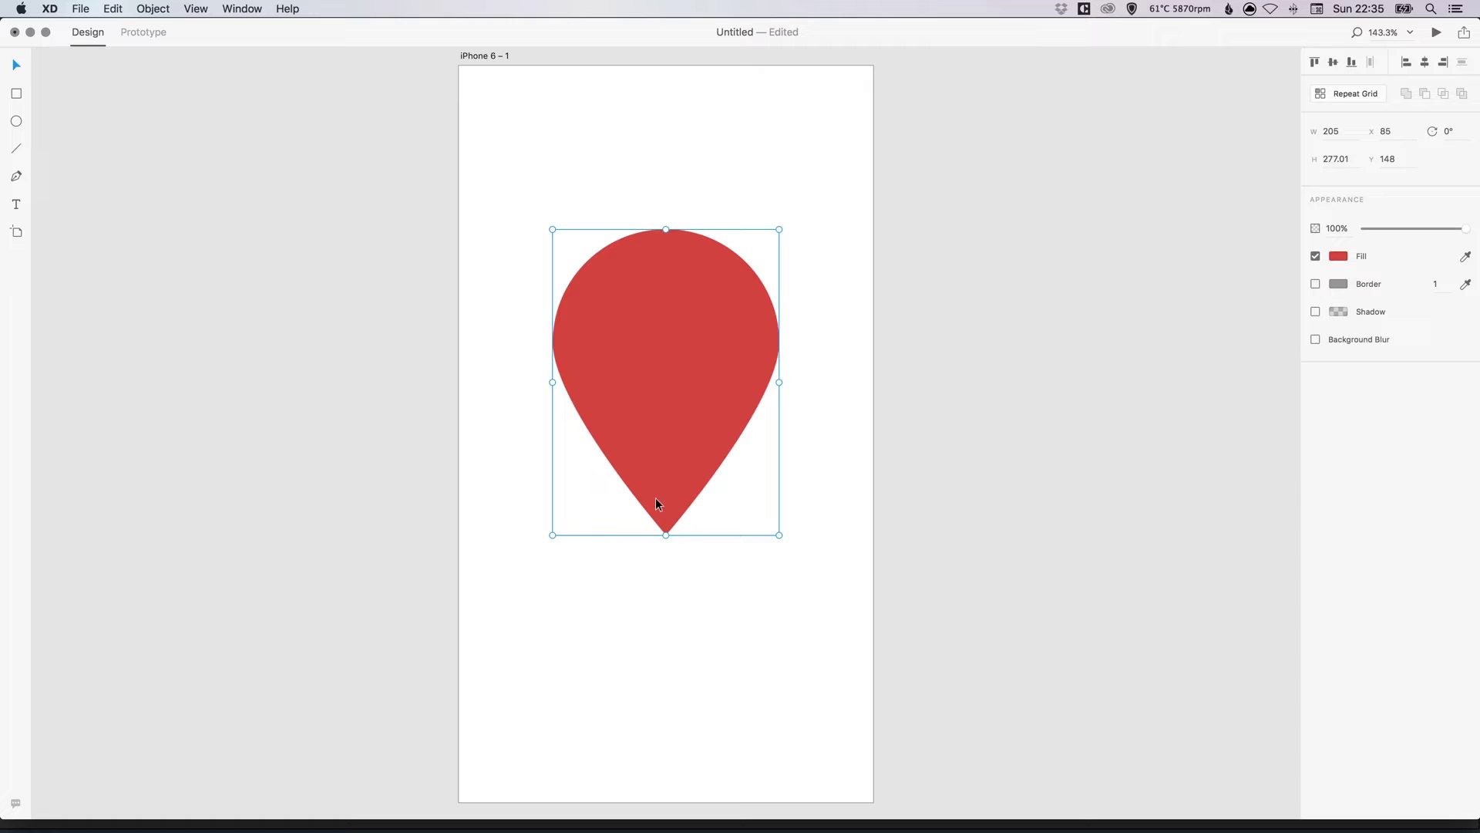
{"action": "double_click", "coordinate": [668, 472]}
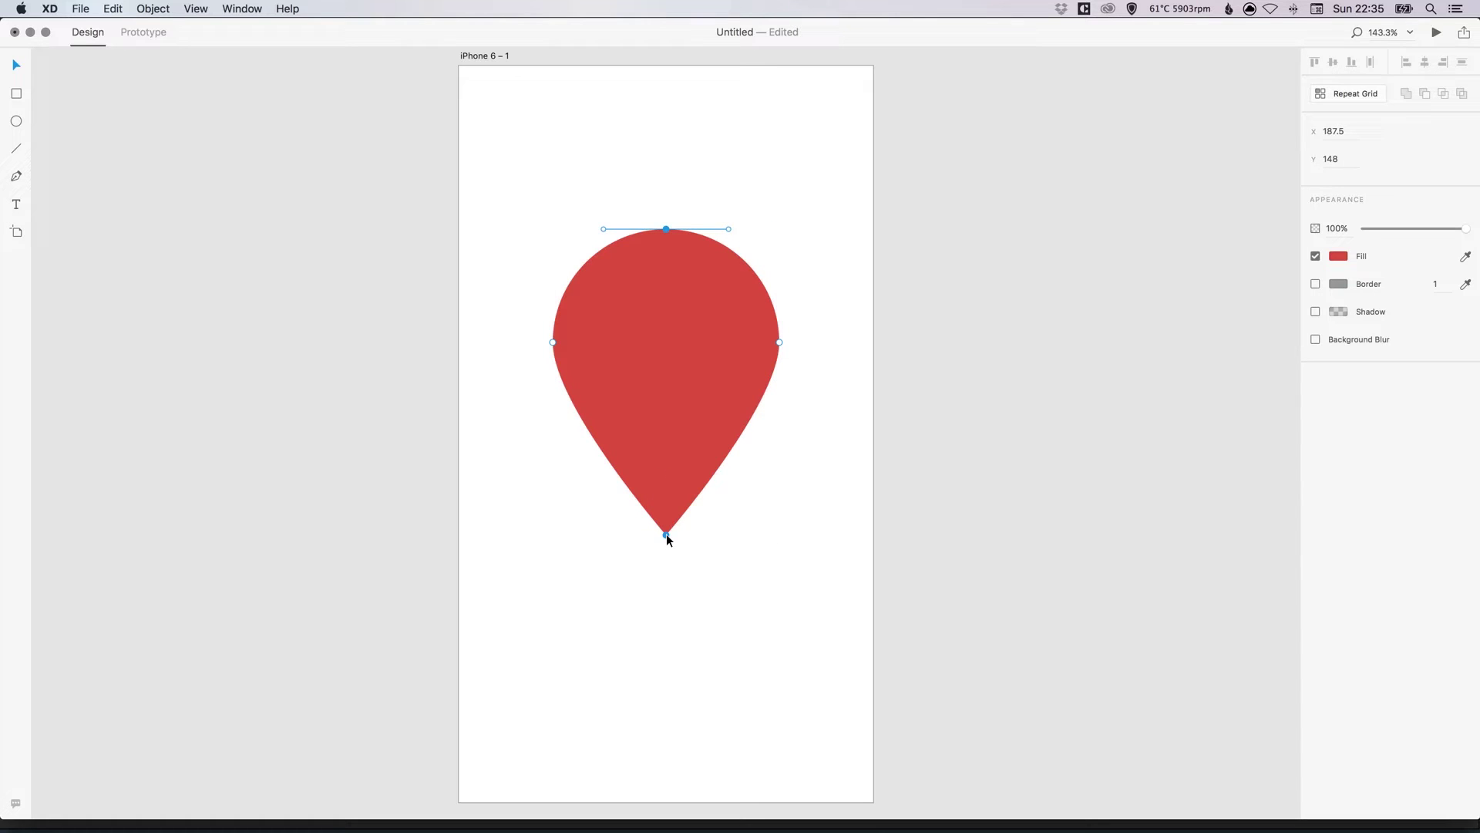
{"action": "mouse_move", "coordinate": [666, 536]}
{"action": "left_mouse_down"}
{"action": "mouse_move", "coordinate": [668, 604]}
{"action": "mouse_move", "coordinate": [669, 475]}
{"action": "mouse_move", "coordinate": [667, 563]}
{"action": "mouse_move", "coordinate": [668, 541]}
{"action": "left_mouse_up"}
{"action": "left_click", "coordinate": [527, 216]}
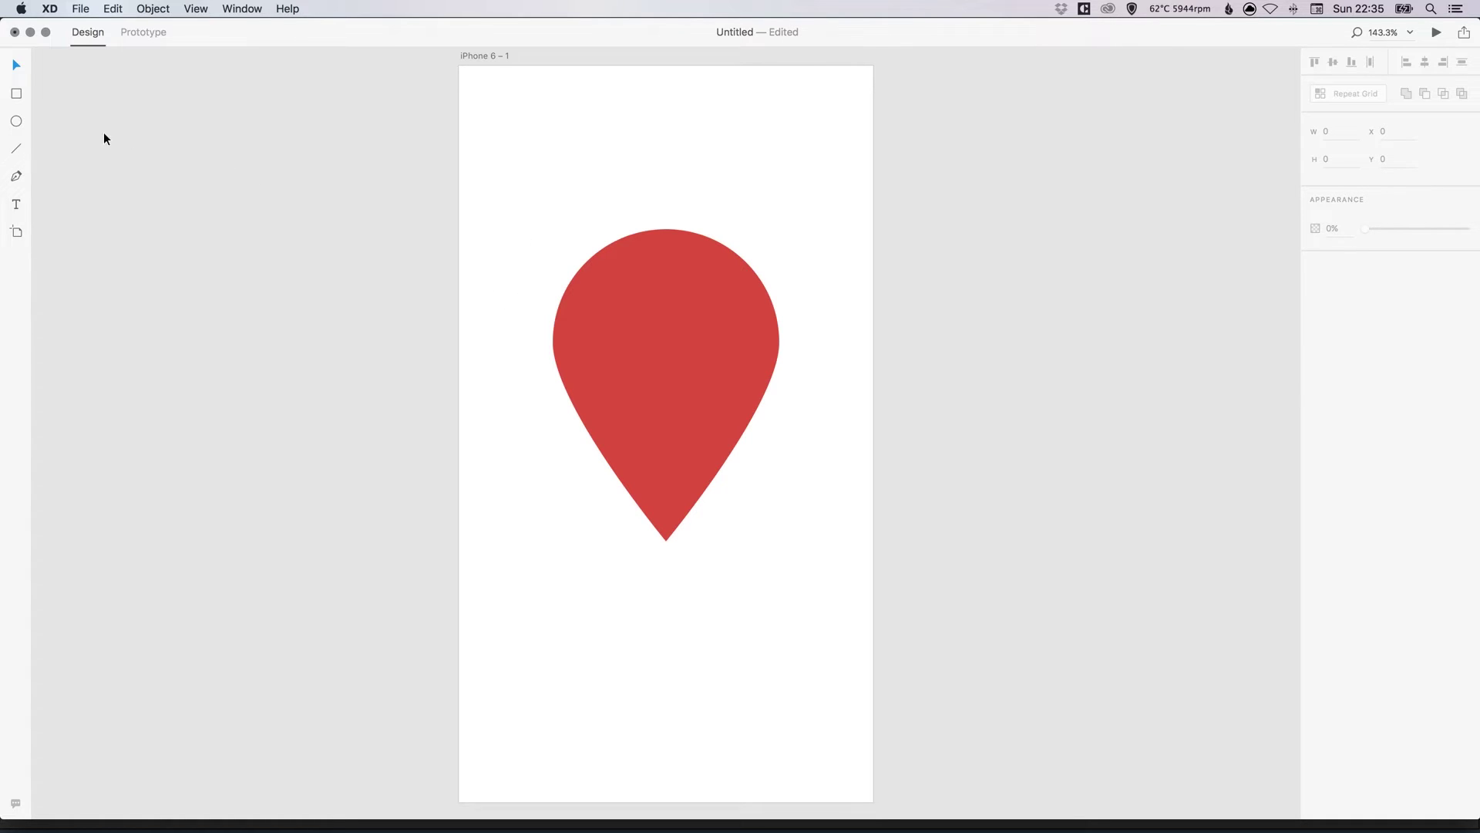
Step: Draw a borderless white circle and move it into the teardrop's head, enlarging it
{"action": "left_click", "coordinate": [17, 123]}
{"action": "mouse_move", "coordinate": [590, 161]}
{"action": "left_mouse_down"}
{"action": "mouse_move", "coordinate": [684, 253]}
{"action": "mouse_move", "coordinate": [705, 299]}
{"action": "left_mouse_up"}
{"action": "key", "text": "v"}
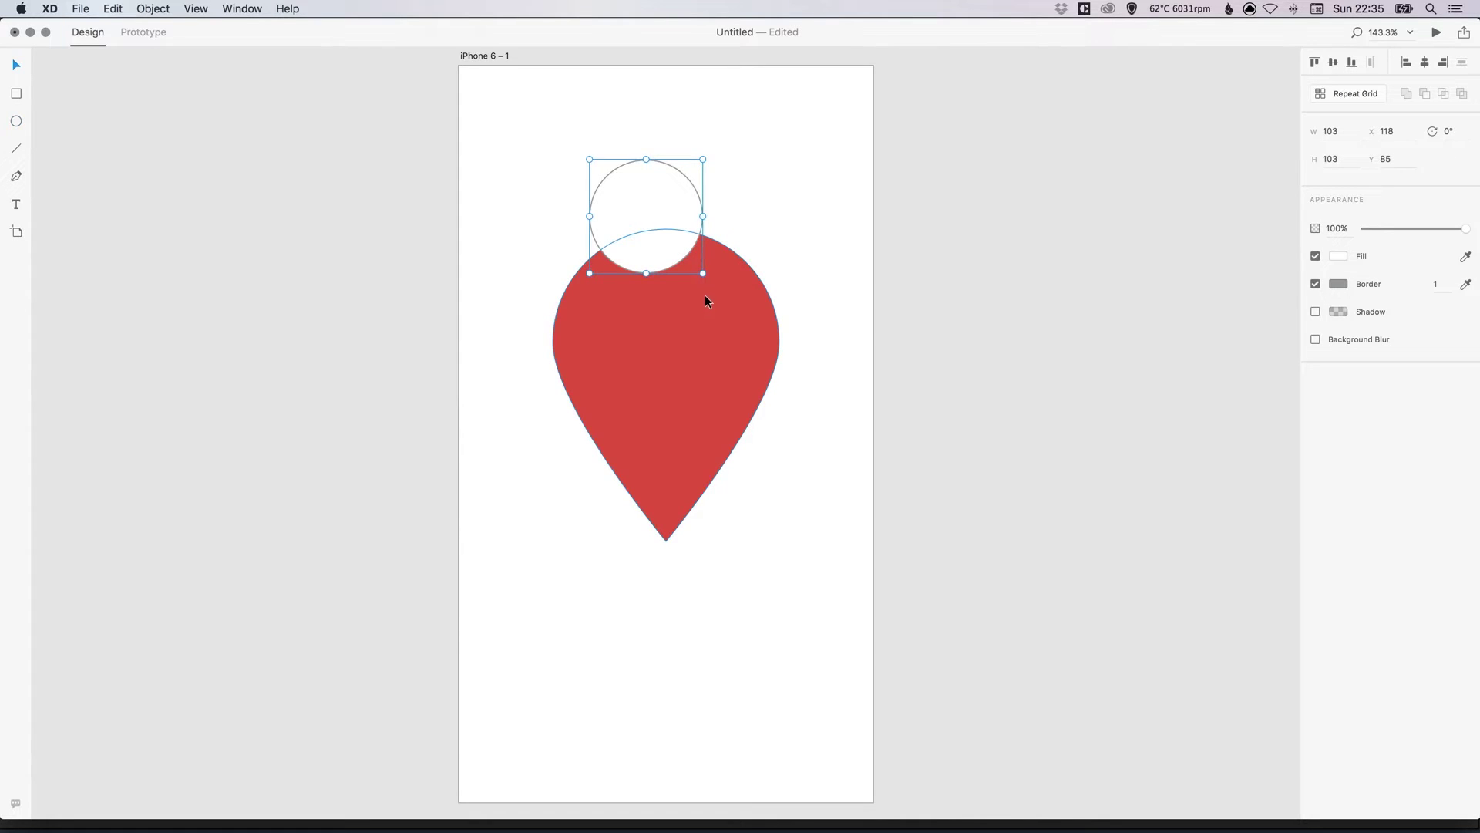
{"action": "left_click", "coordinate": [1316, 285]}
{"action": "left_click_drag", "start_coordinate": [650, 192], "coordinate": [672, 310]}
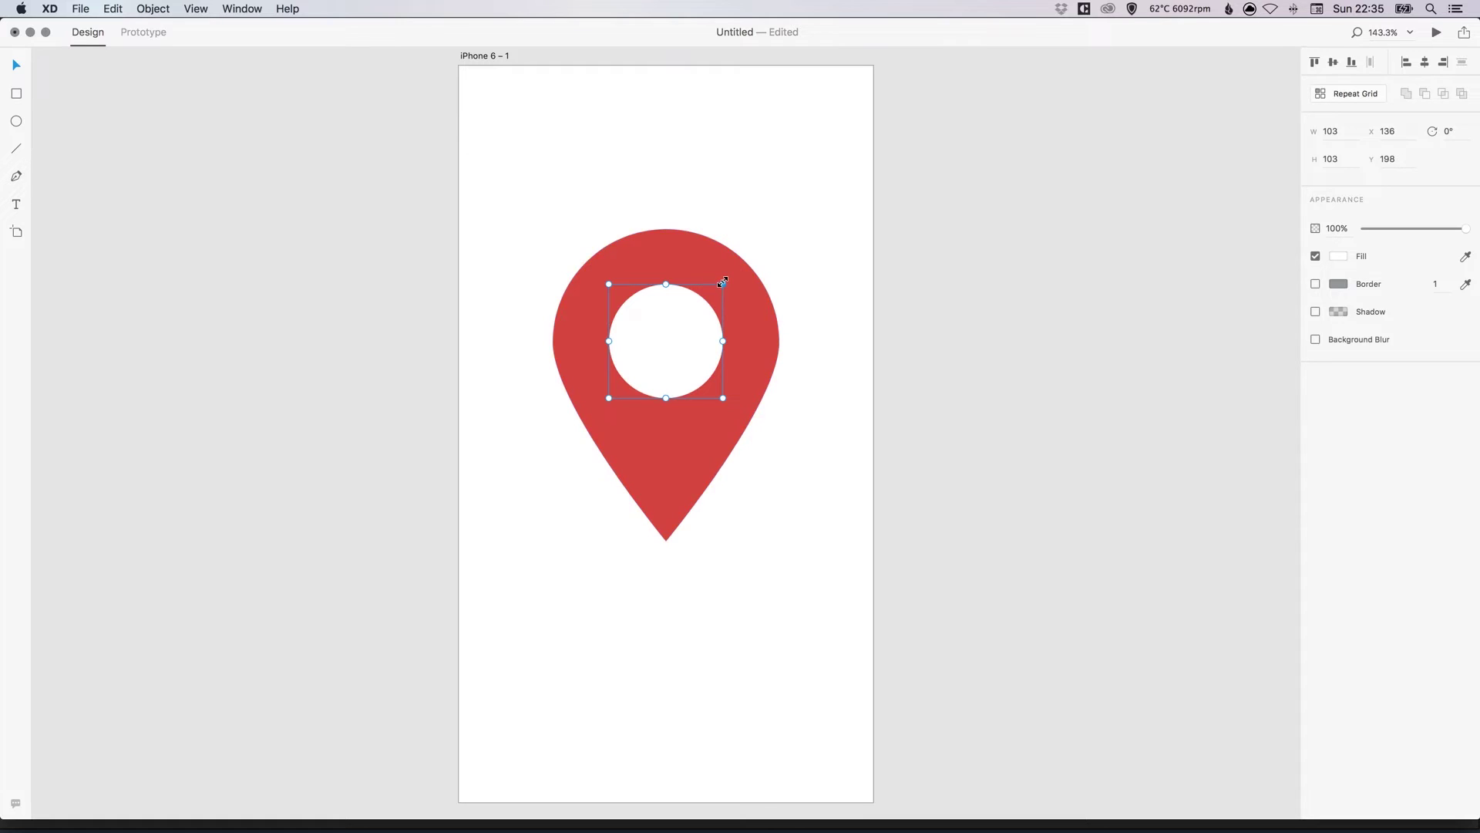
{"action": "mouse_move", "coordinate": [722, 284]}
{"action": "left_mouse_down"}
{"action": "mouse_move", "coordinate": [763, 228]}
{"action": "mouse_move", "coordinate": [694, 302]}
{"action": "mouse_move", "coordinate": [768, 223]}
{"action": "mouse_move", "coordinate": [704, 287]}
{"action": "left_mouse_up"}
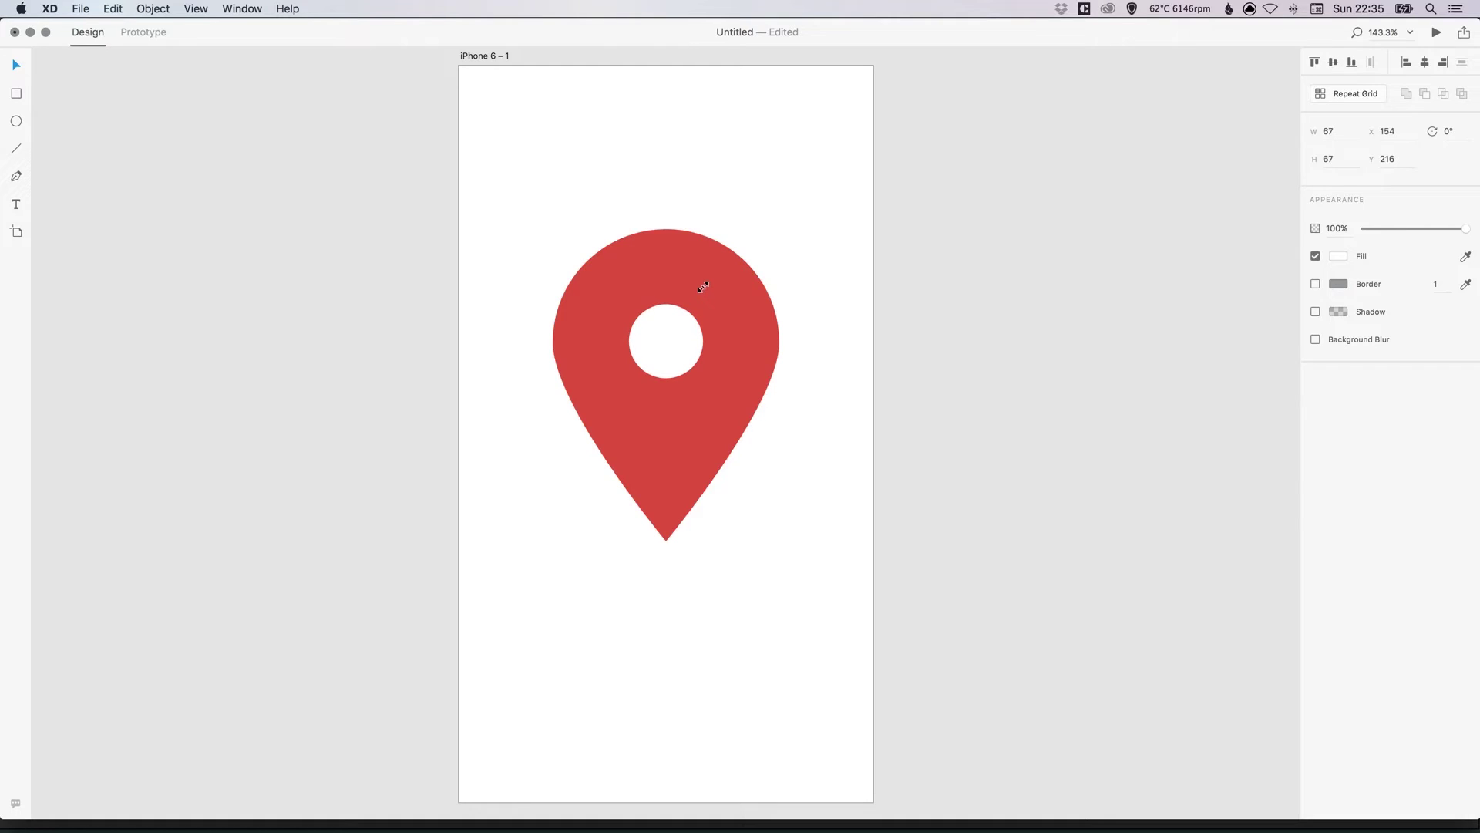
Step: Stretch the pin taller and enlarge the white circle to 81 × 81, centred in the head
{"action": "left_click", "coordinate": [646, 461]}
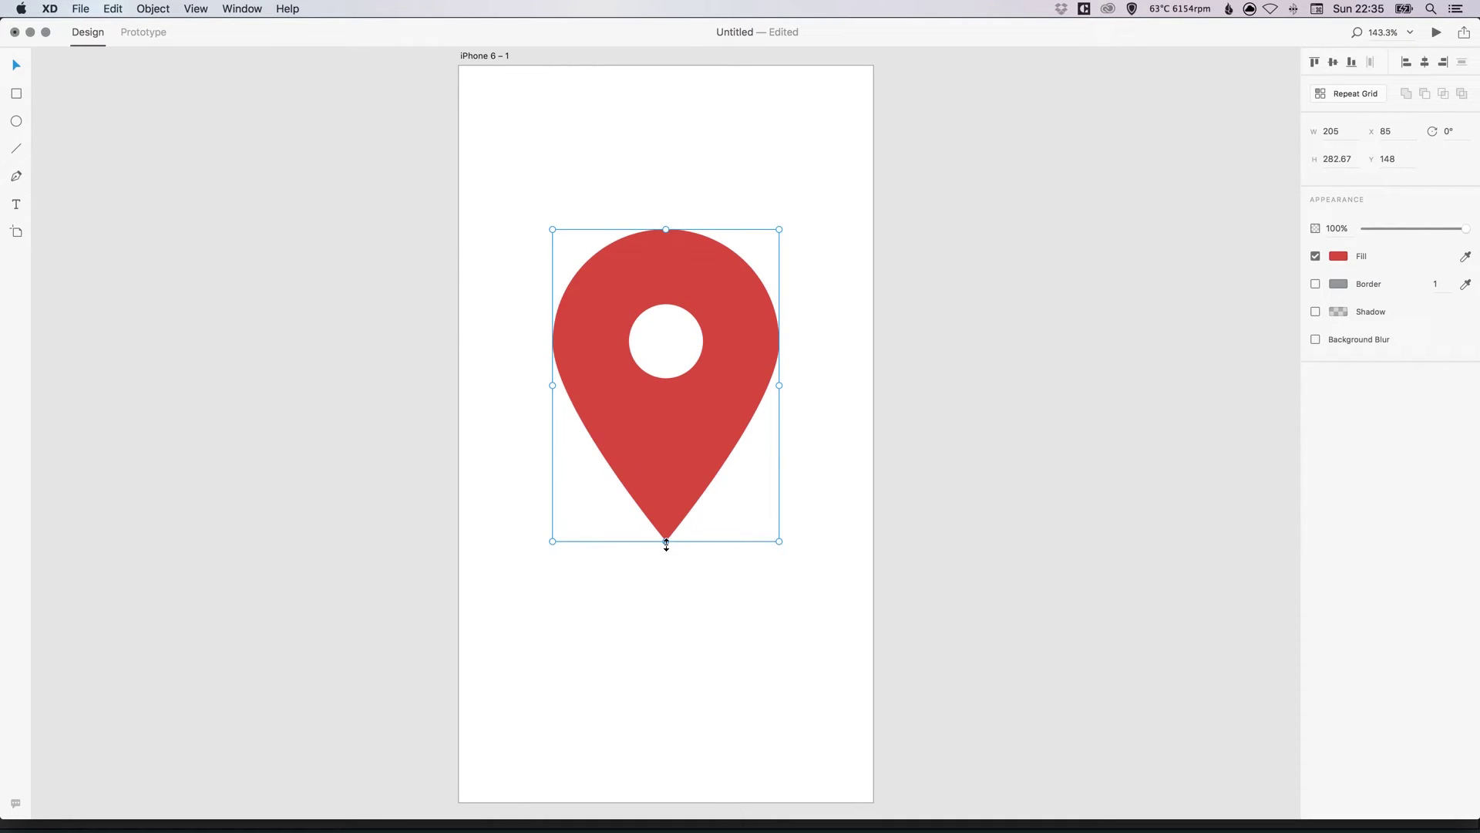
{"action": "left_click_drag", "start_coordinate": [664, 546], "coordinate": [661, 568]}
{"action": "left_click", "coordinate": [673, 332]}
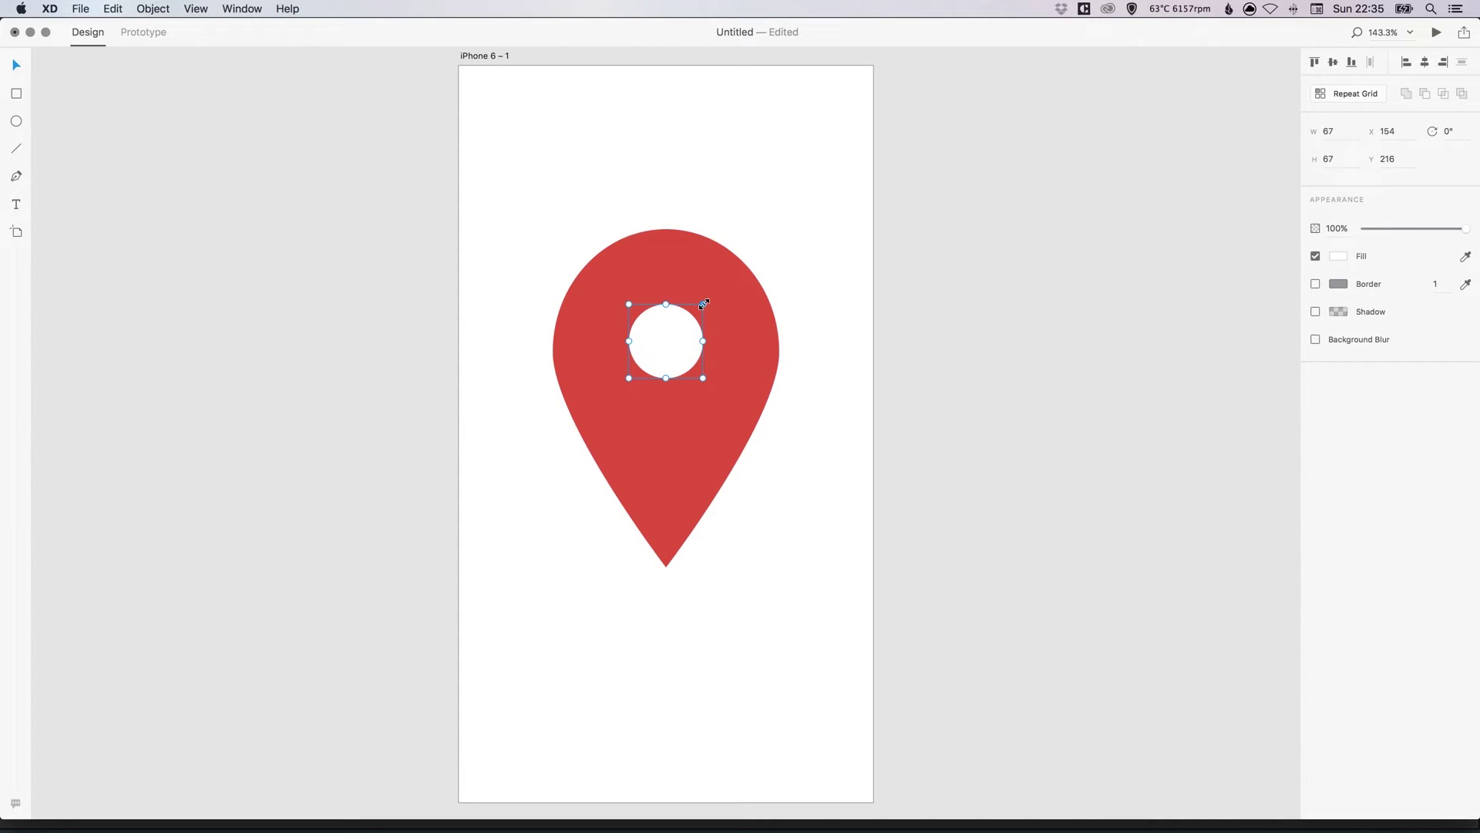
{"action": "mouse_move", "coordinate": [703, 304]}
{"action": "left_mouse_down"}
{"action": "mouse_move", "coordinate": [711, 293]}
{"action": "mouse_move", "coordinate": [692, 325]}
{"action": "left_mouse_up"}
{"action": "left_click", "coordinate": [548, 443]}
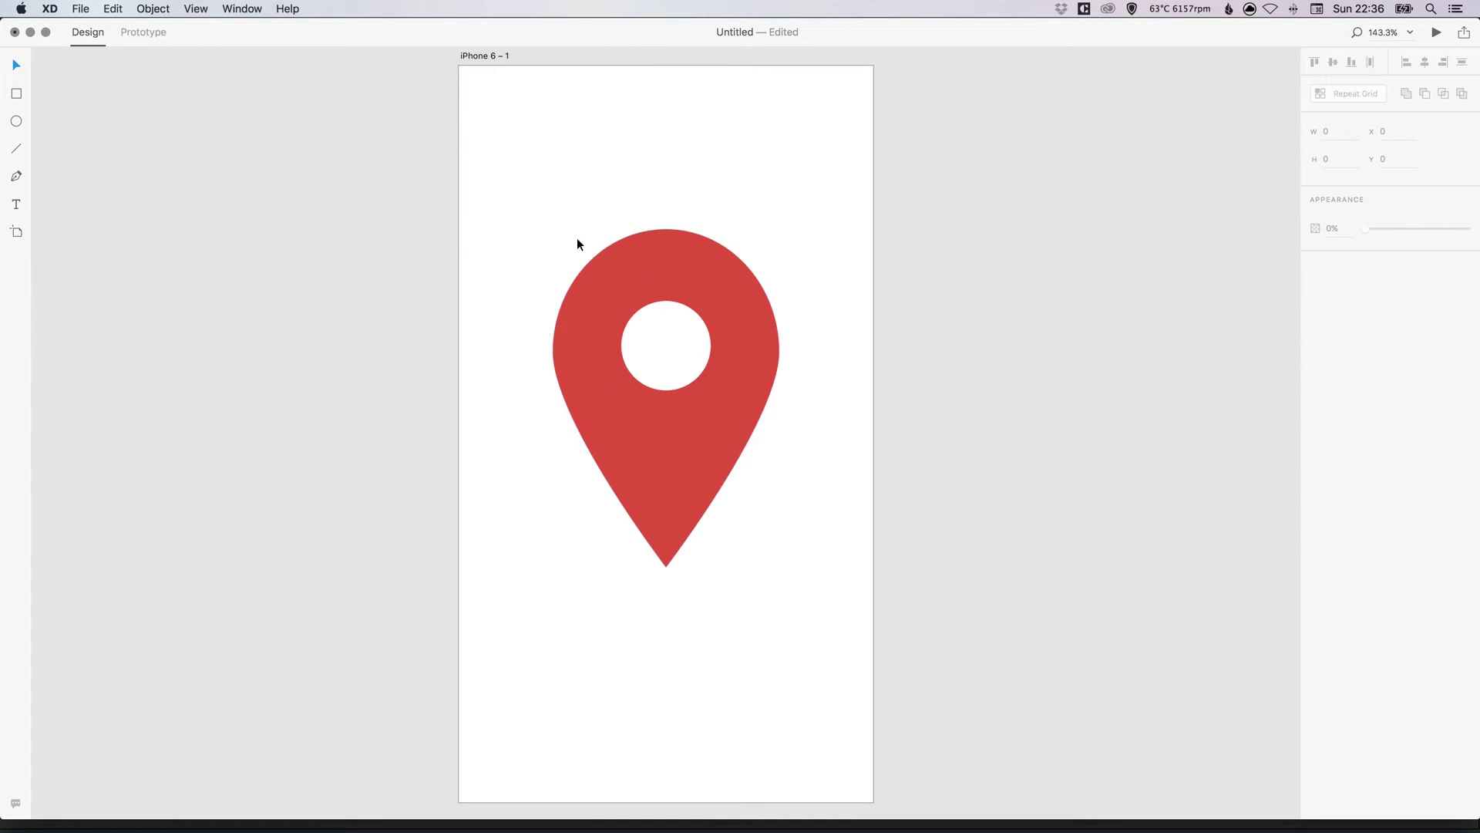
Step: Subtract the white circle from the pin to cut a circular hole, then pick the Rectangle tool
{"action": "left_click_drag", "start_coordinate": [552, 227], "coordinate": [798, 593]}
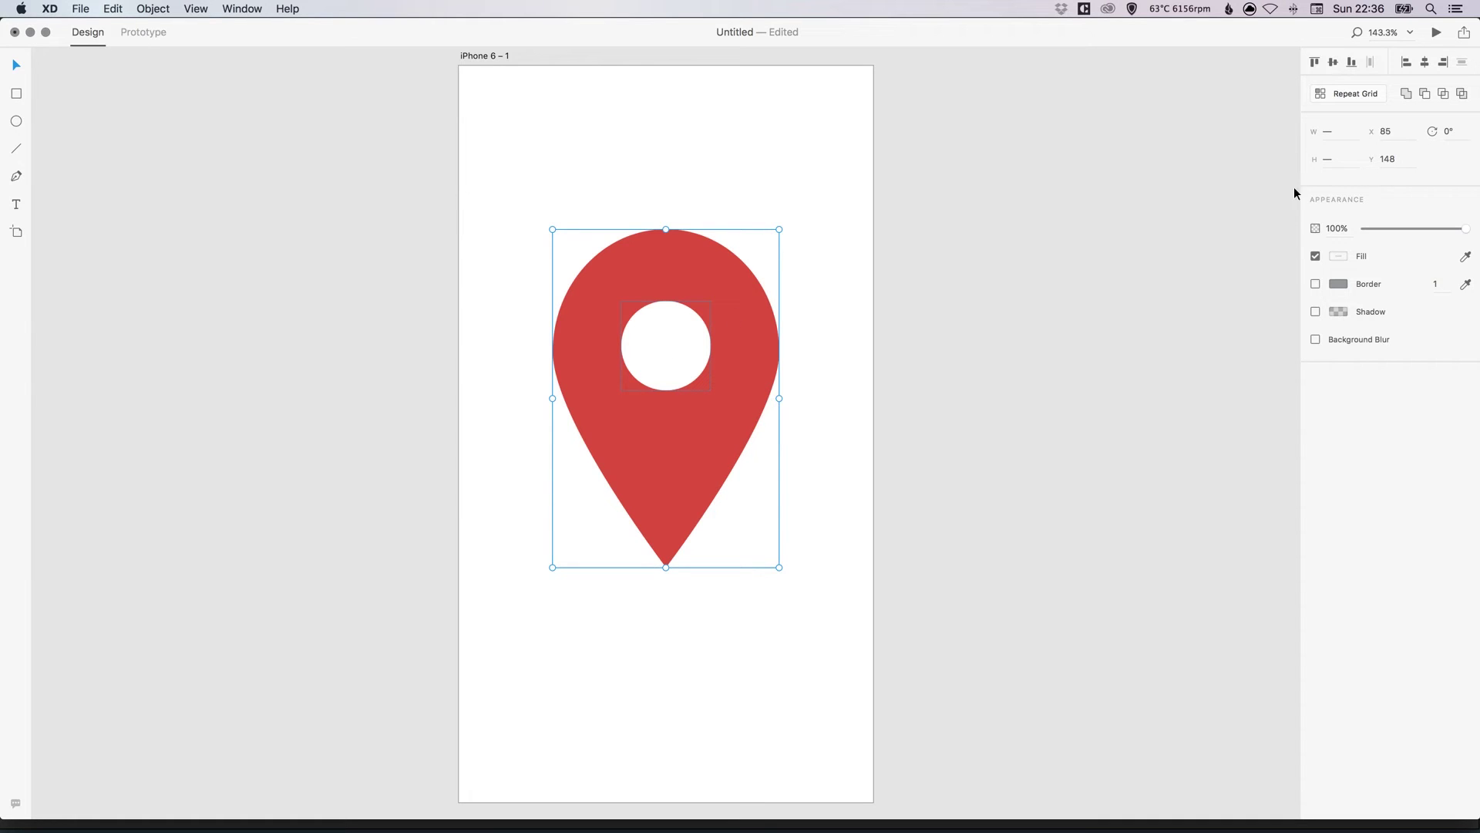
{"action": "left_click", "coordinate": [1425, 94]}
{"action": "left_click", "coordinate": [1339, 257]}
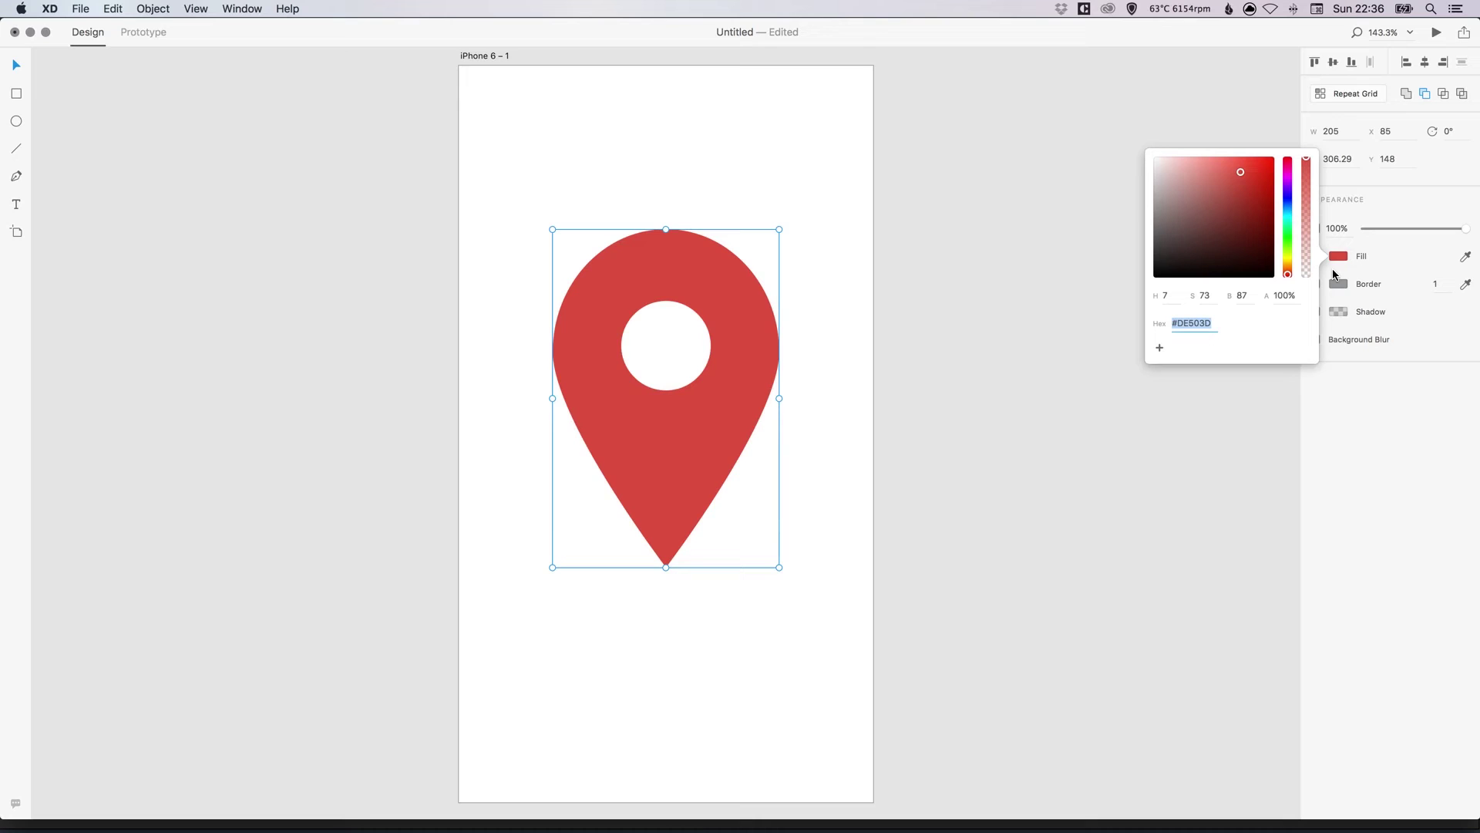
{"action": "left_click", "coordinate": [964, 343]}
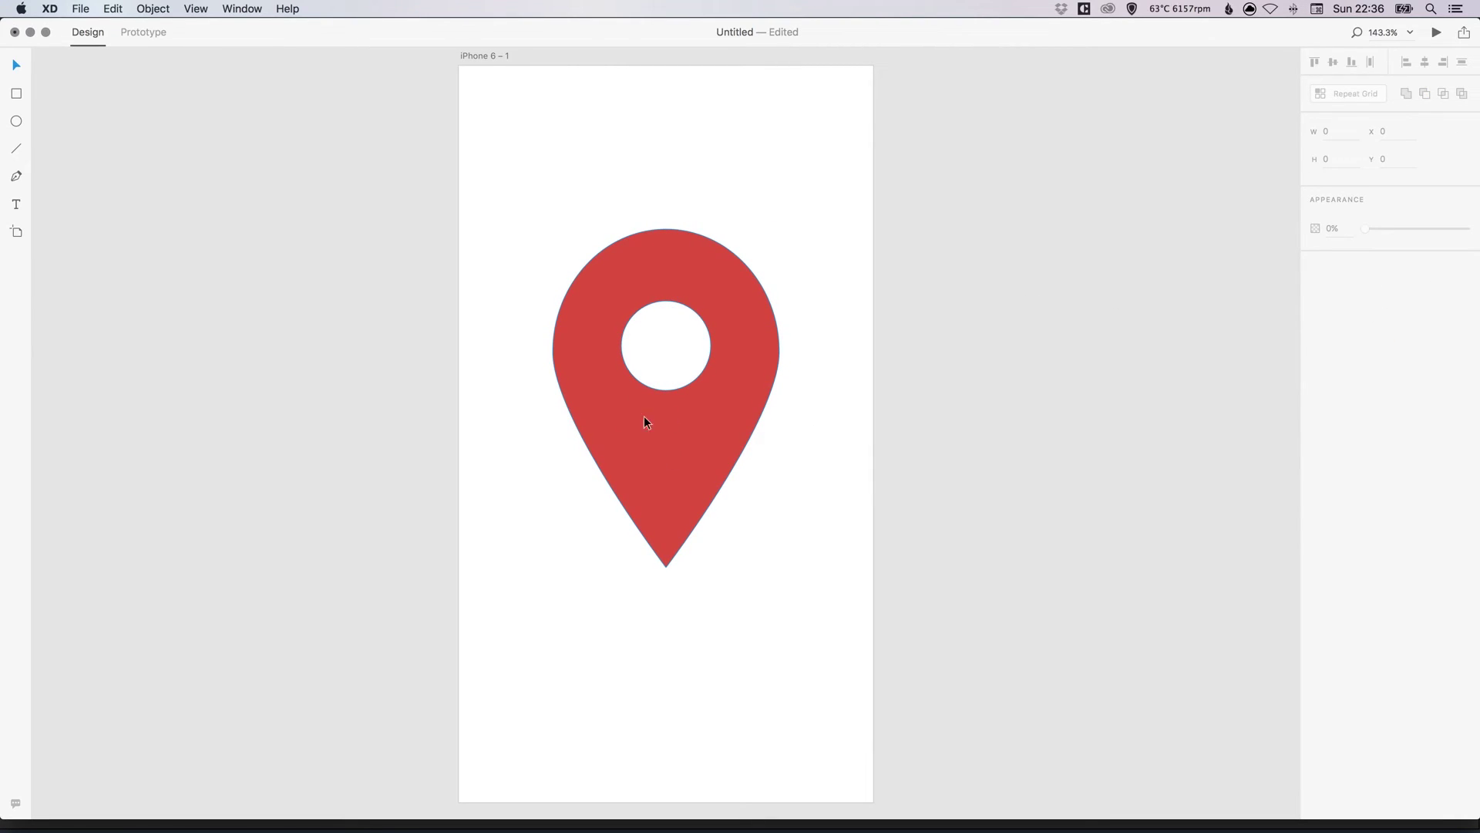
{"action": "key", "text": "r"}
{"action": "left_click_drag", "start_coordinate": [505, 205], "coordinate": [822, 497]}
{"action": "left_click", "coordinate": [1339, 284]}
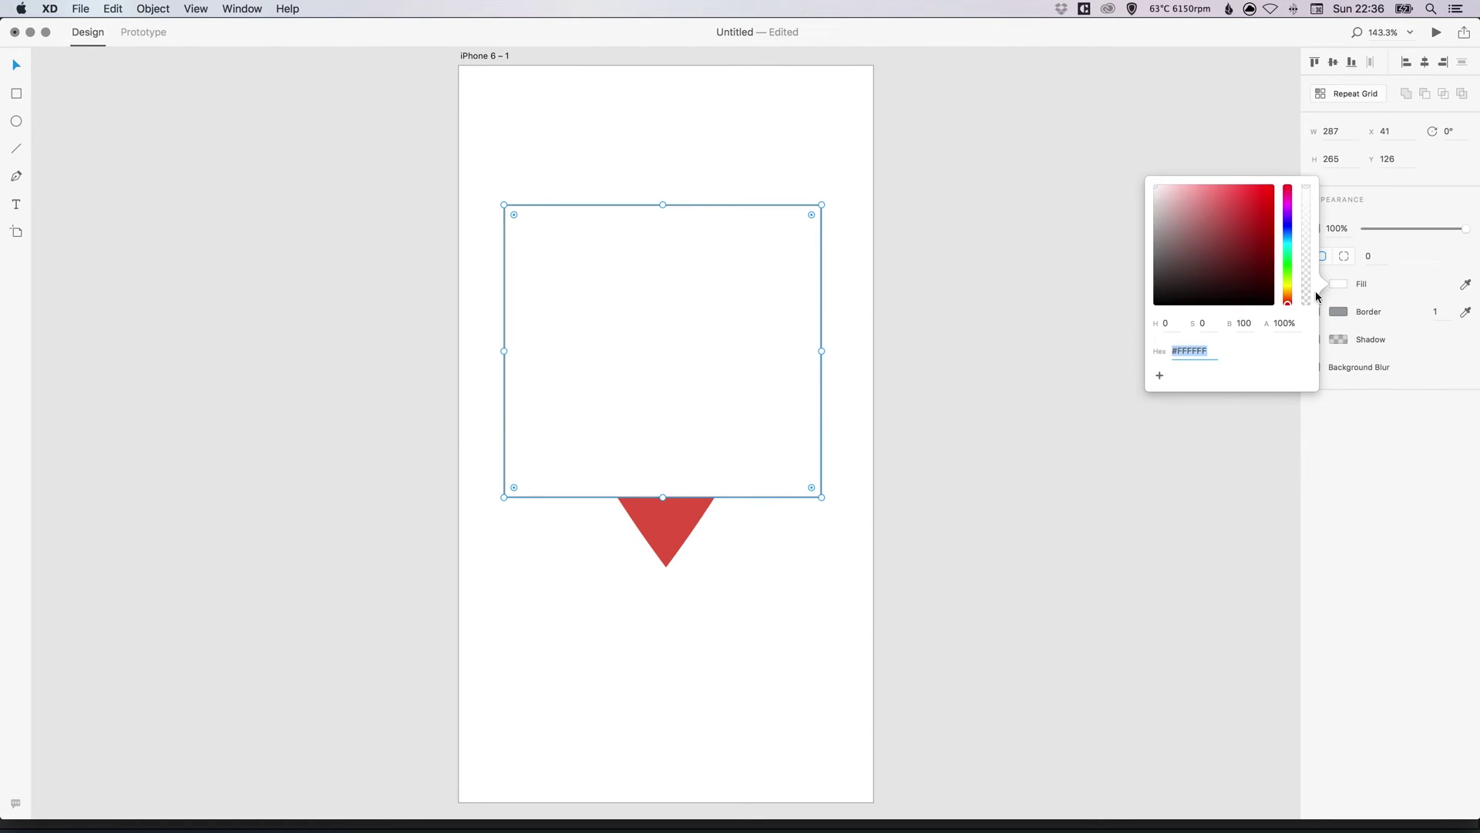
{"action": "left_click_drag", "start_coordinate": [1288, 293], "coordinate": [1307, 140]}
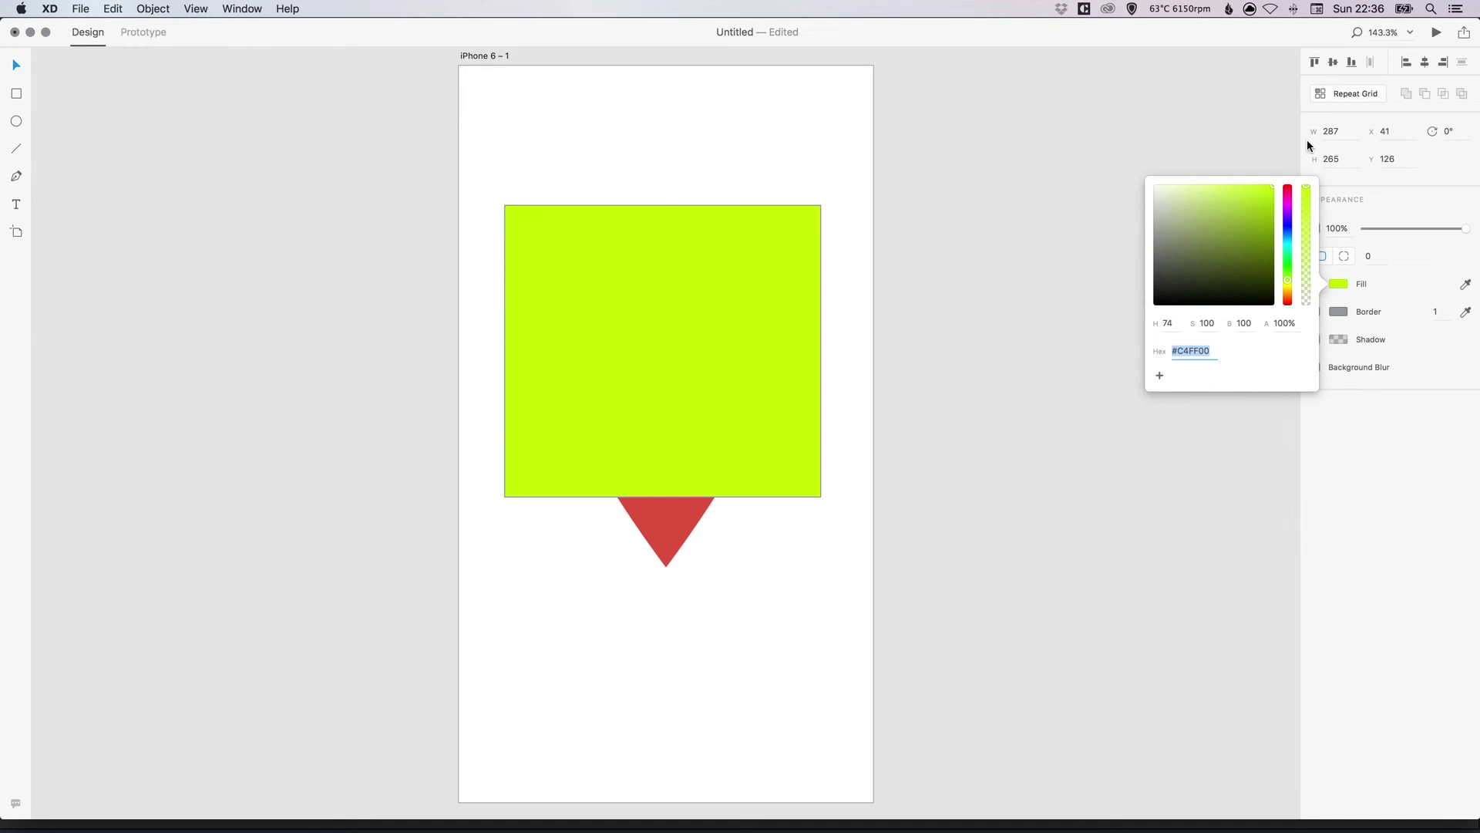
{"action": "key", "text": "super+shift+bracketleft"}
{"action": "left_click", "coordinate": [882, 339]}
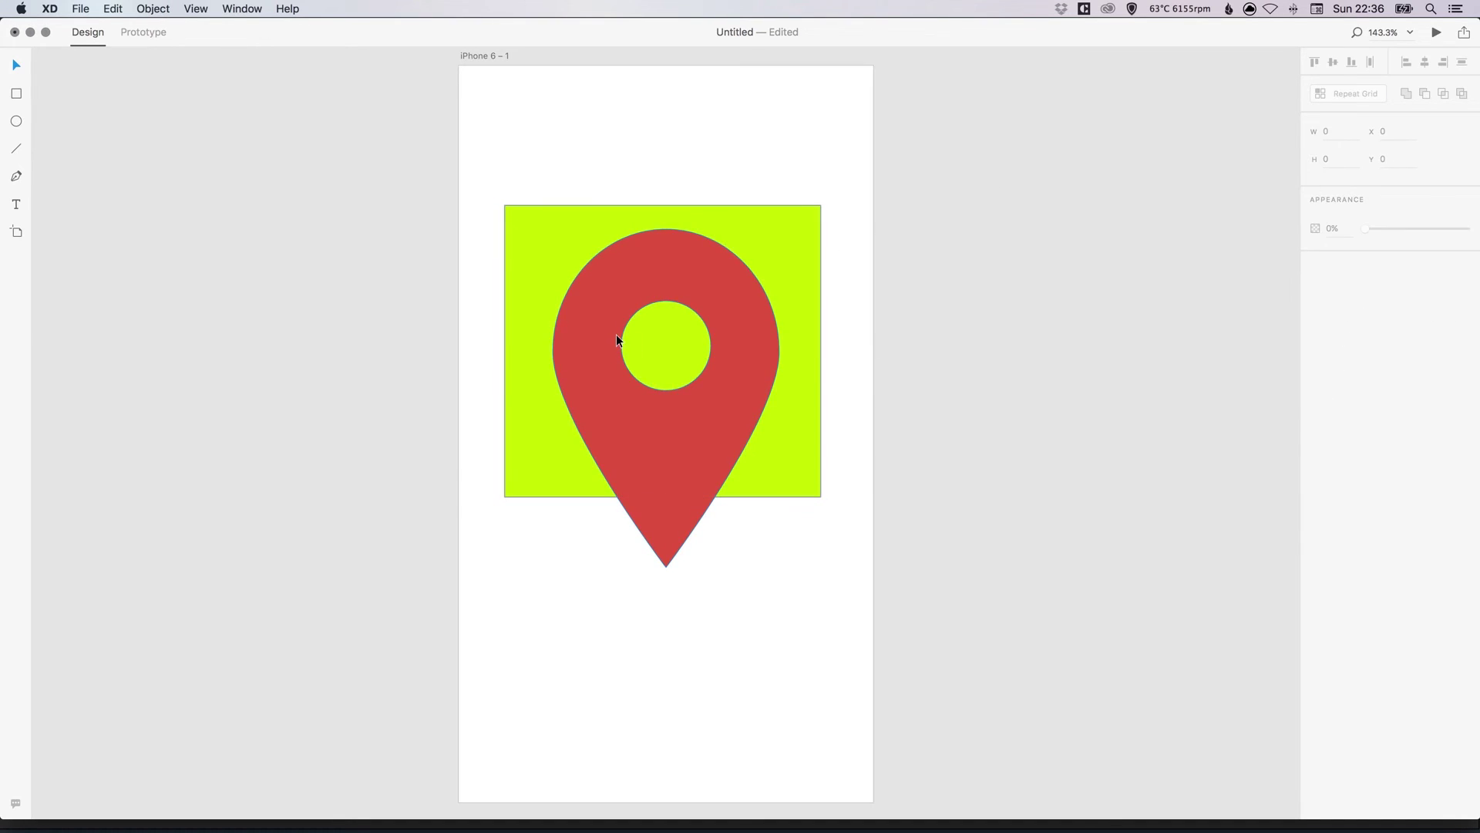
{"action": "left_click", "coordinate": [527, 241]}
{"action": "key", "text": "Delete"}
{"action": "left_click", "coordinate": [710, 447]}
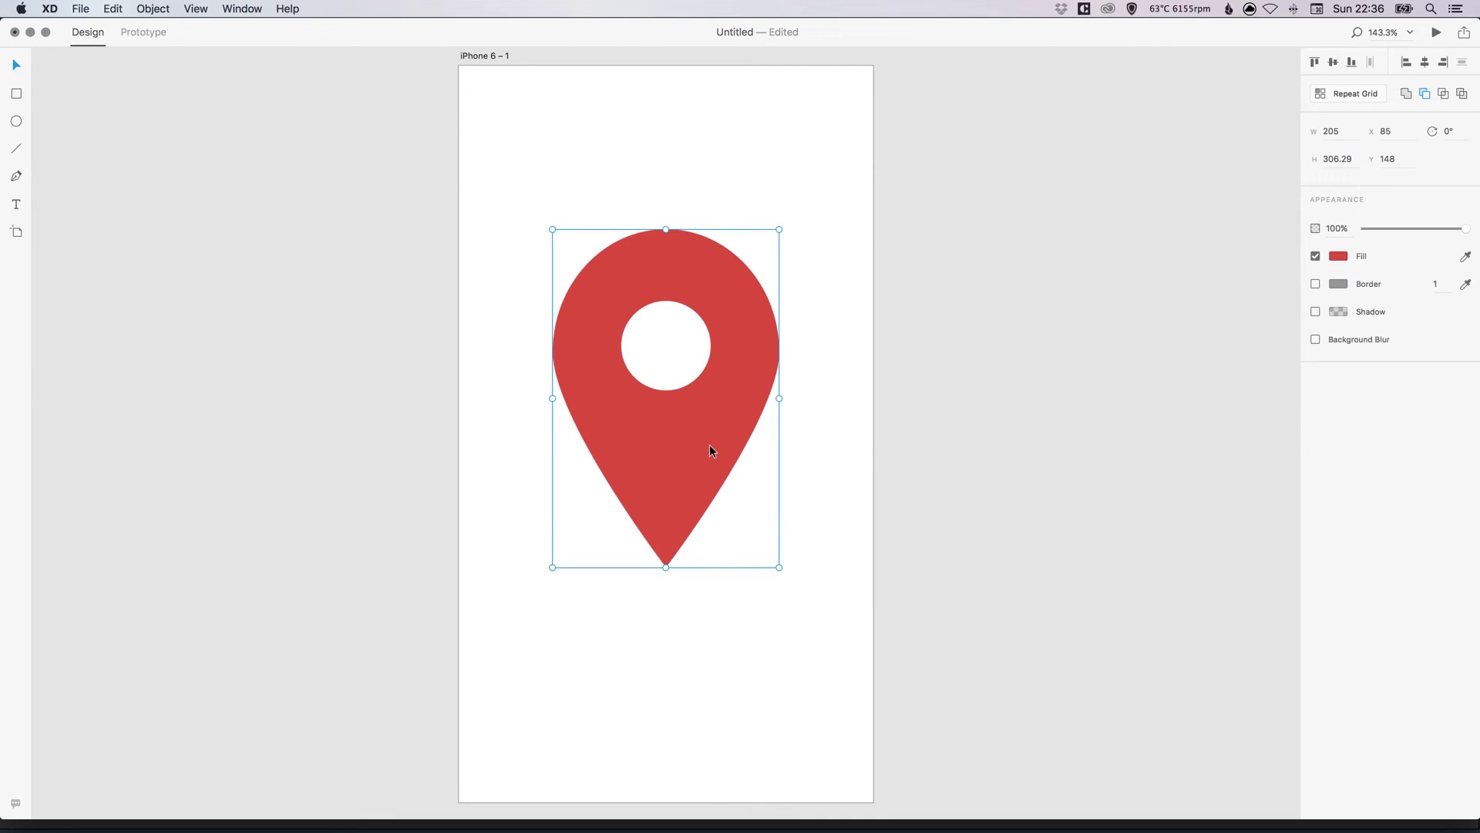
Step: Move the pin slightly down-right to X 91, Y 161, undoing an accidental resize
{"action": "scroll", "coordinate": [782, 308], "scroll_direction": "up", "scroll_amount": 1}
{"action": "left_click_drag", "start_coordinate": [756, 316], "coordinate": [762, 331]}
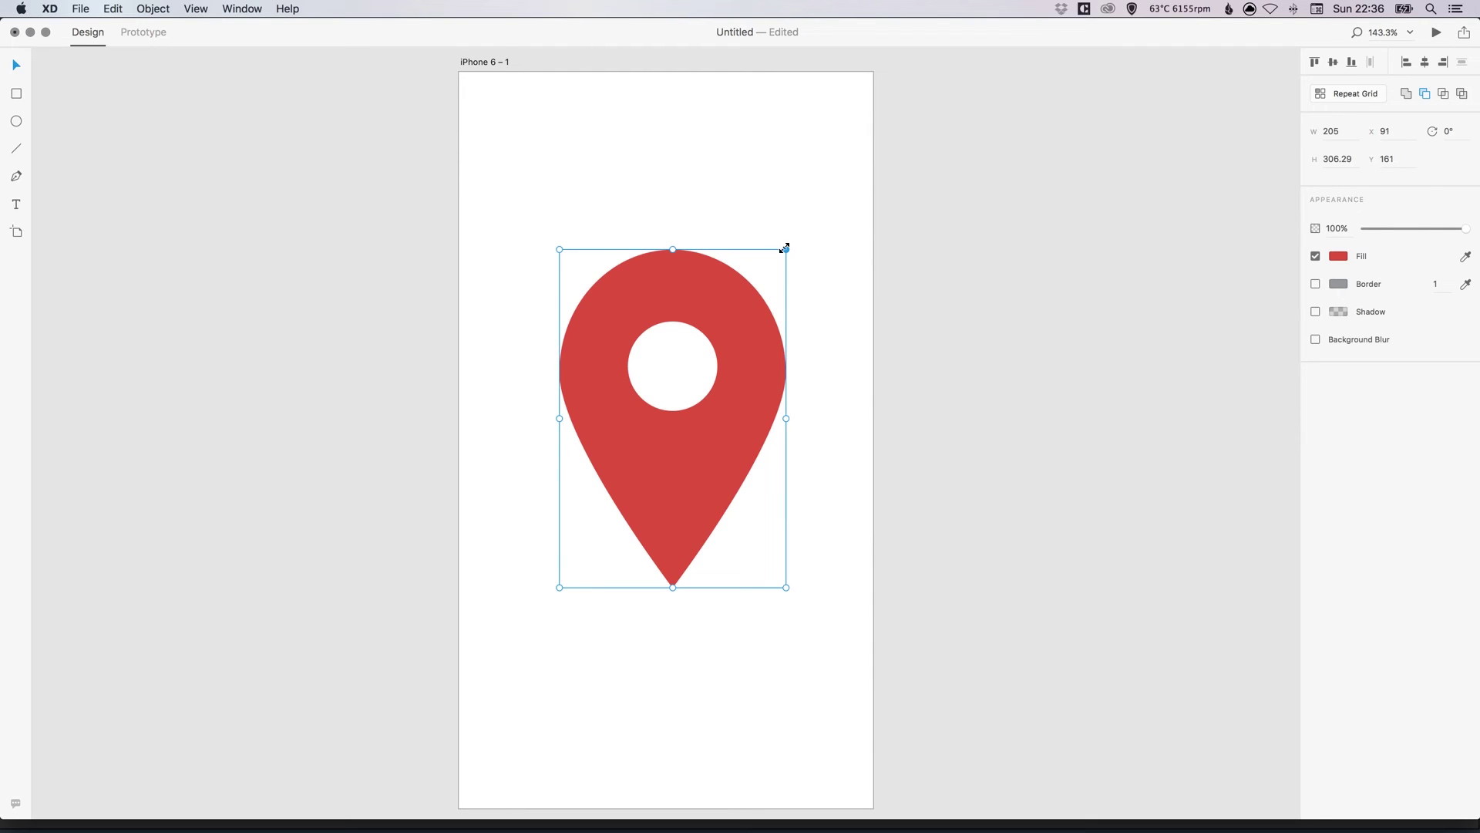
{"action": "left_click_drag", "start_coordinate": [783, 246], "coordinate": [687, 391]}
{"action": "scroll", "coordinate": [687, 391], "scroll_direction": "down", "scroll_amount": 1}
{"action": "key", "text": "super+z"}
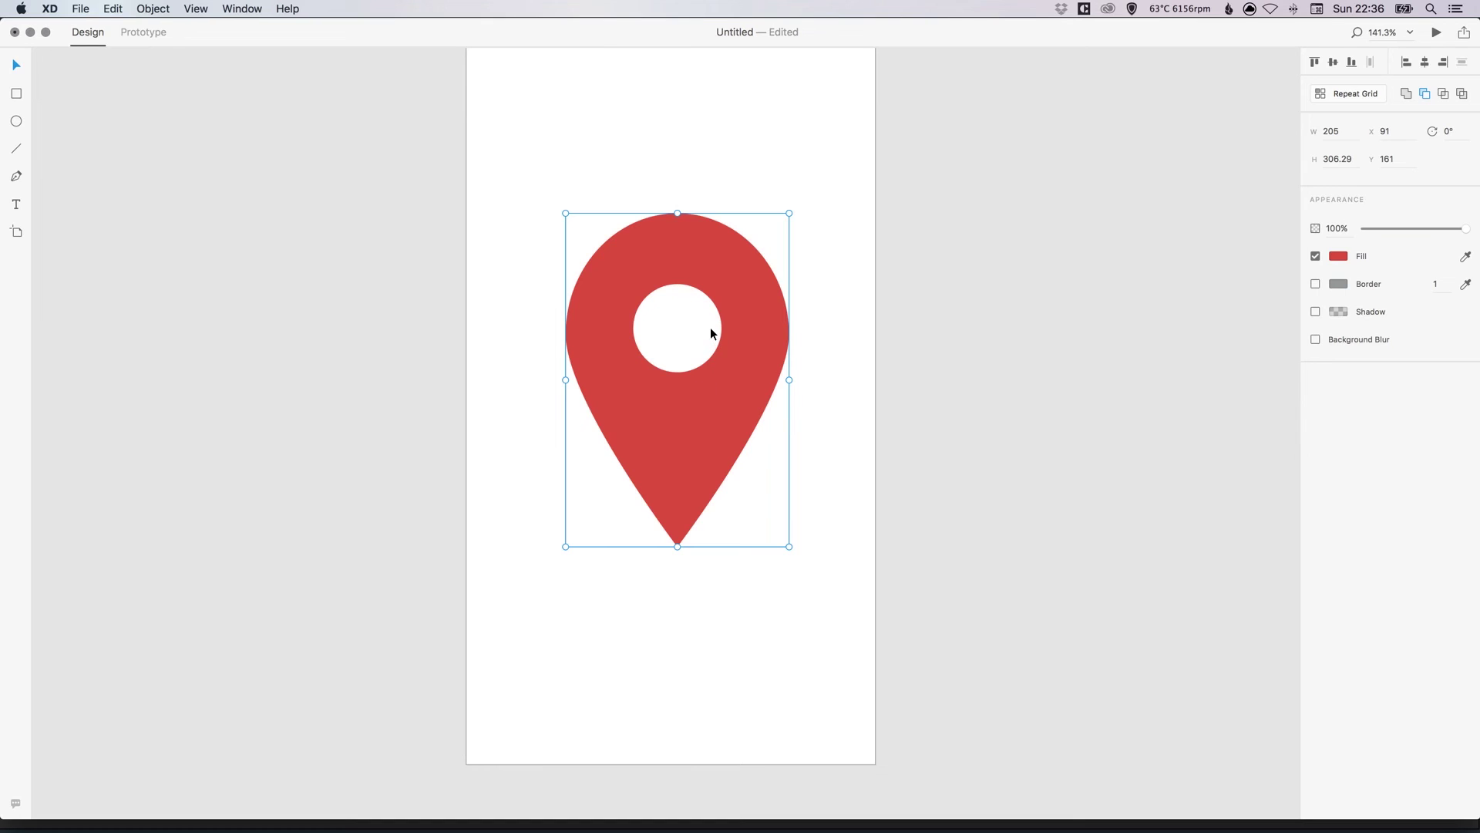
{"action": "key", "text": "super+z"}
{"action": "left_click", "coordinate": [824, 213]}
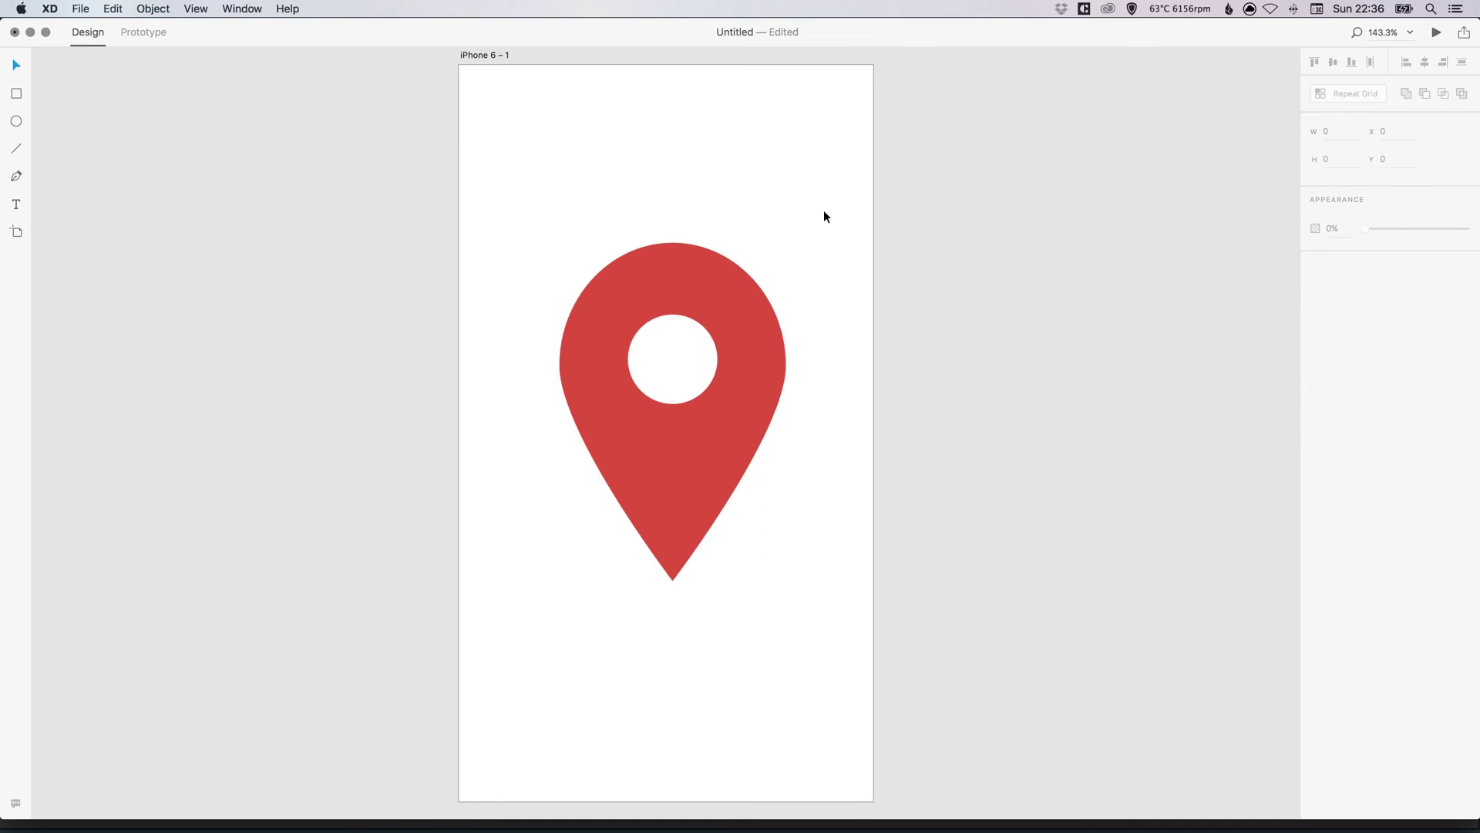
Step: Turn off the pin's fill and give it a dark grey #313131 border
{"action": "left_click", "coordinate": [668, 294]}
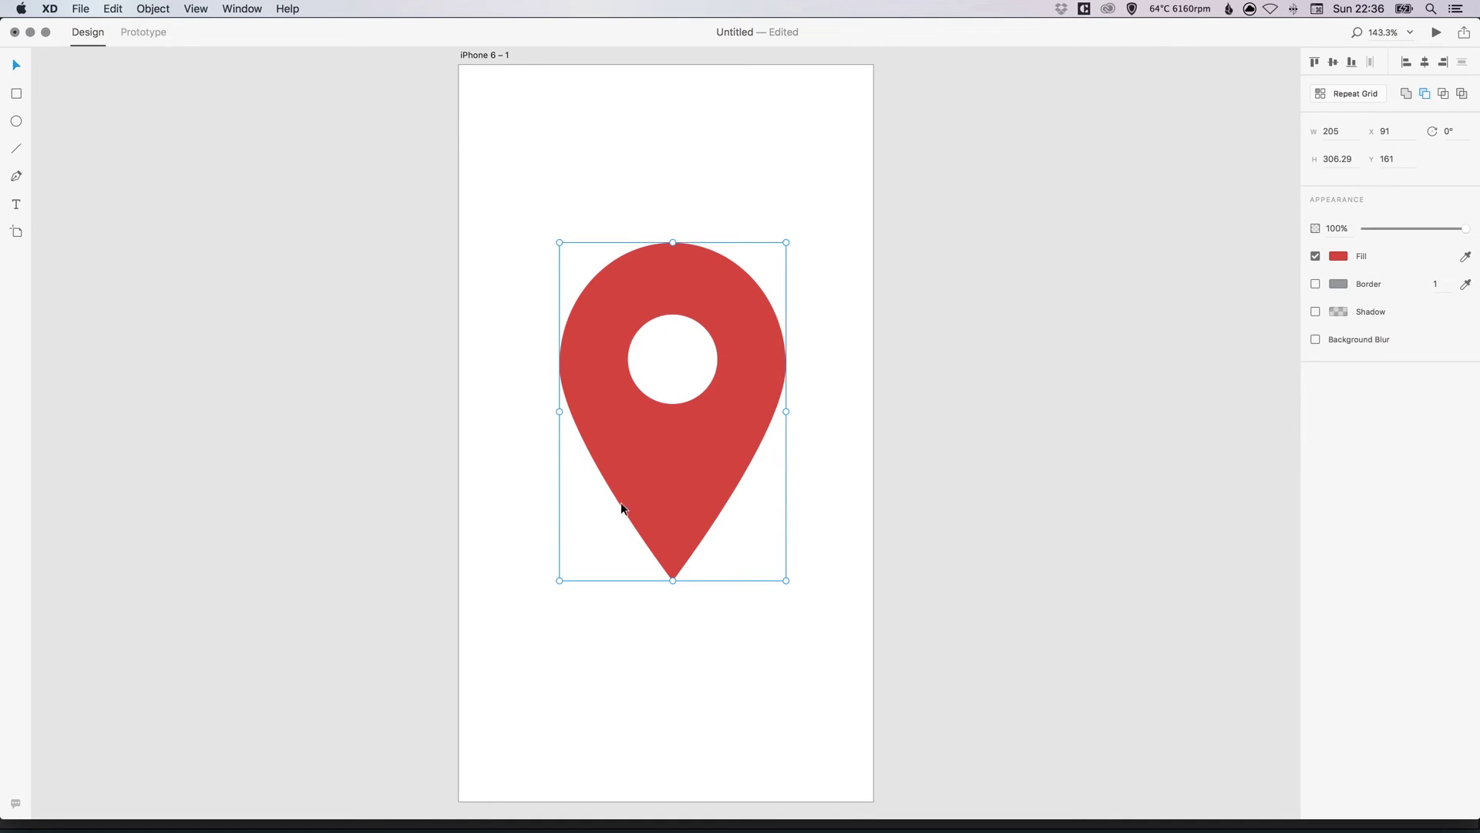
{"action": "left_click", "coordinate": [1316, 256]}
{"action": "left_click", "coordinate": [1316, 285]}
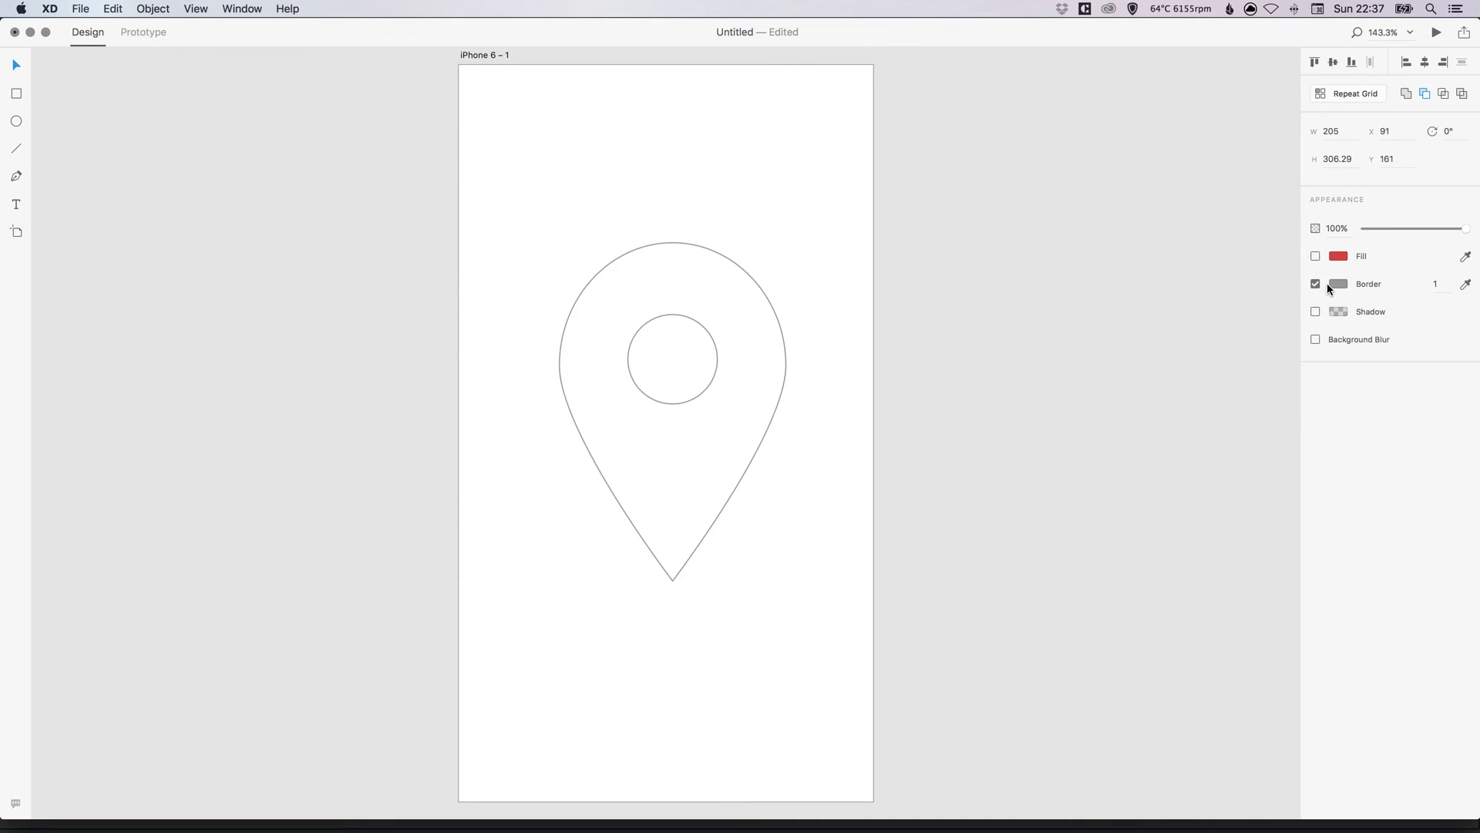
{"action": "left_click", "coordinate": [1335, 281]}
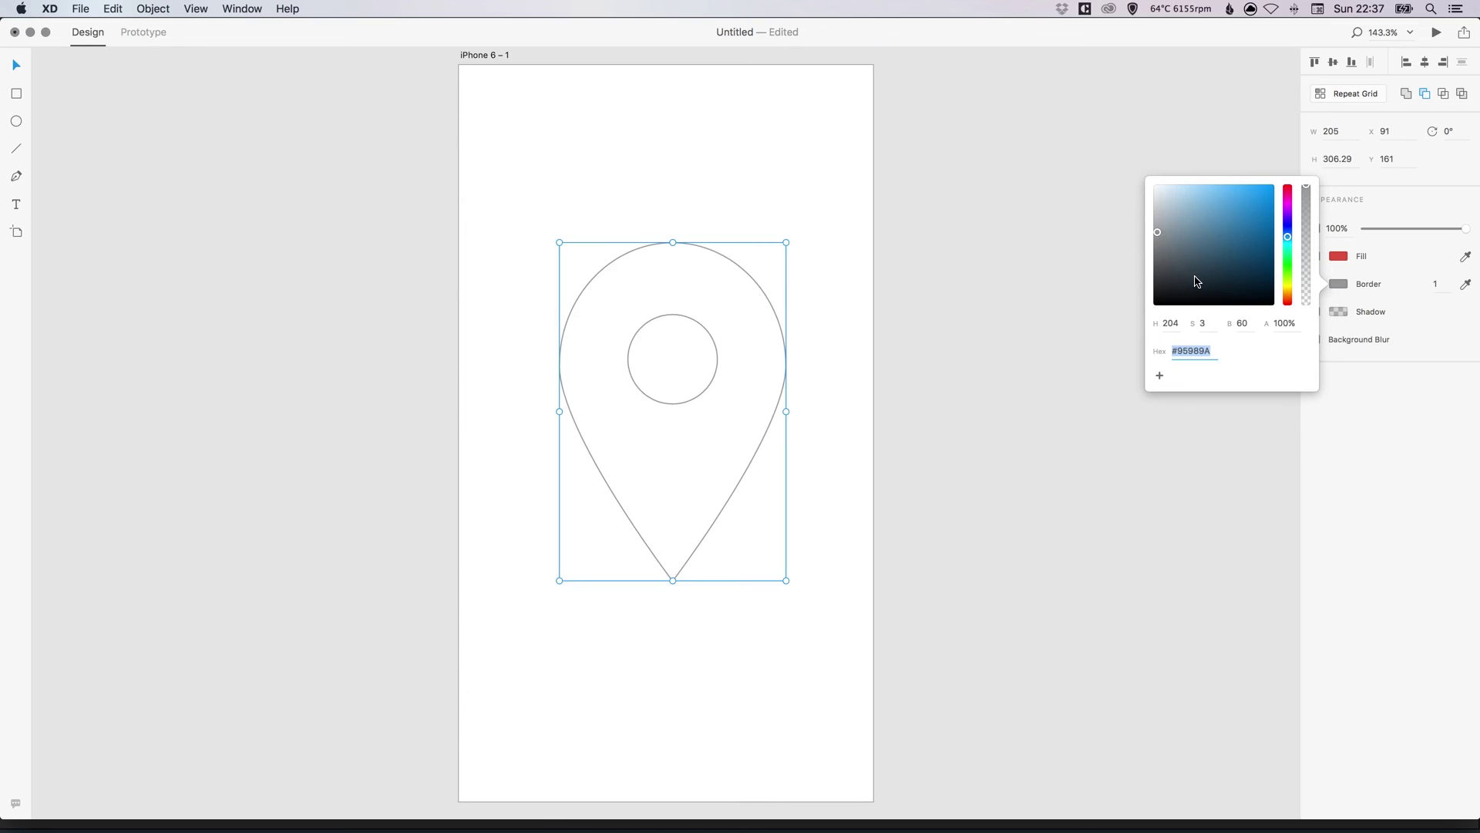
{"action": "left_click_drag", "start_coordinate": [1198, 281], "coordinate": [1131, 285]}
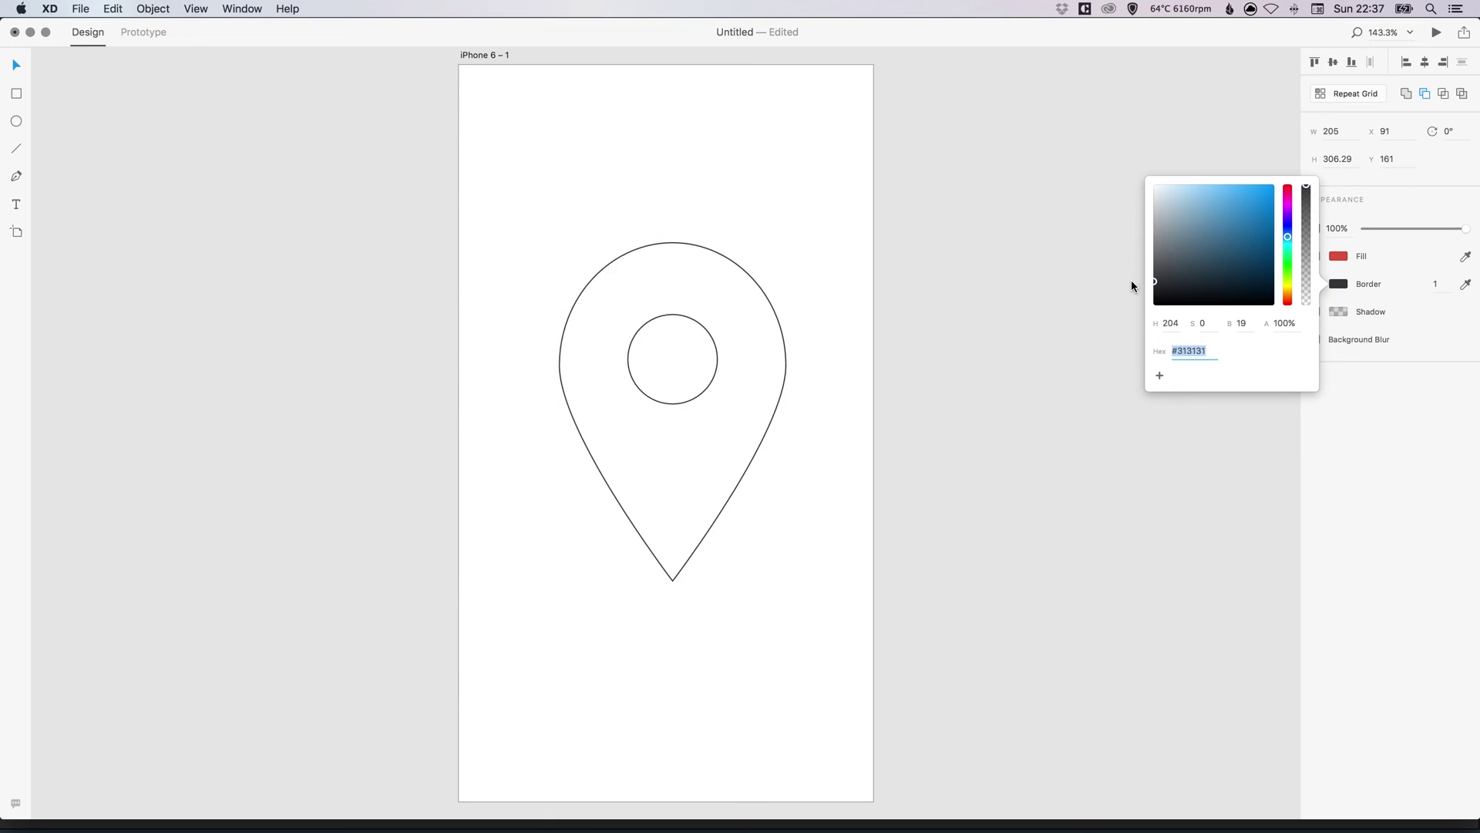
Step: Set the pin's border width to 20
{"action": "left_click", "coordinate": [1443, 284]}
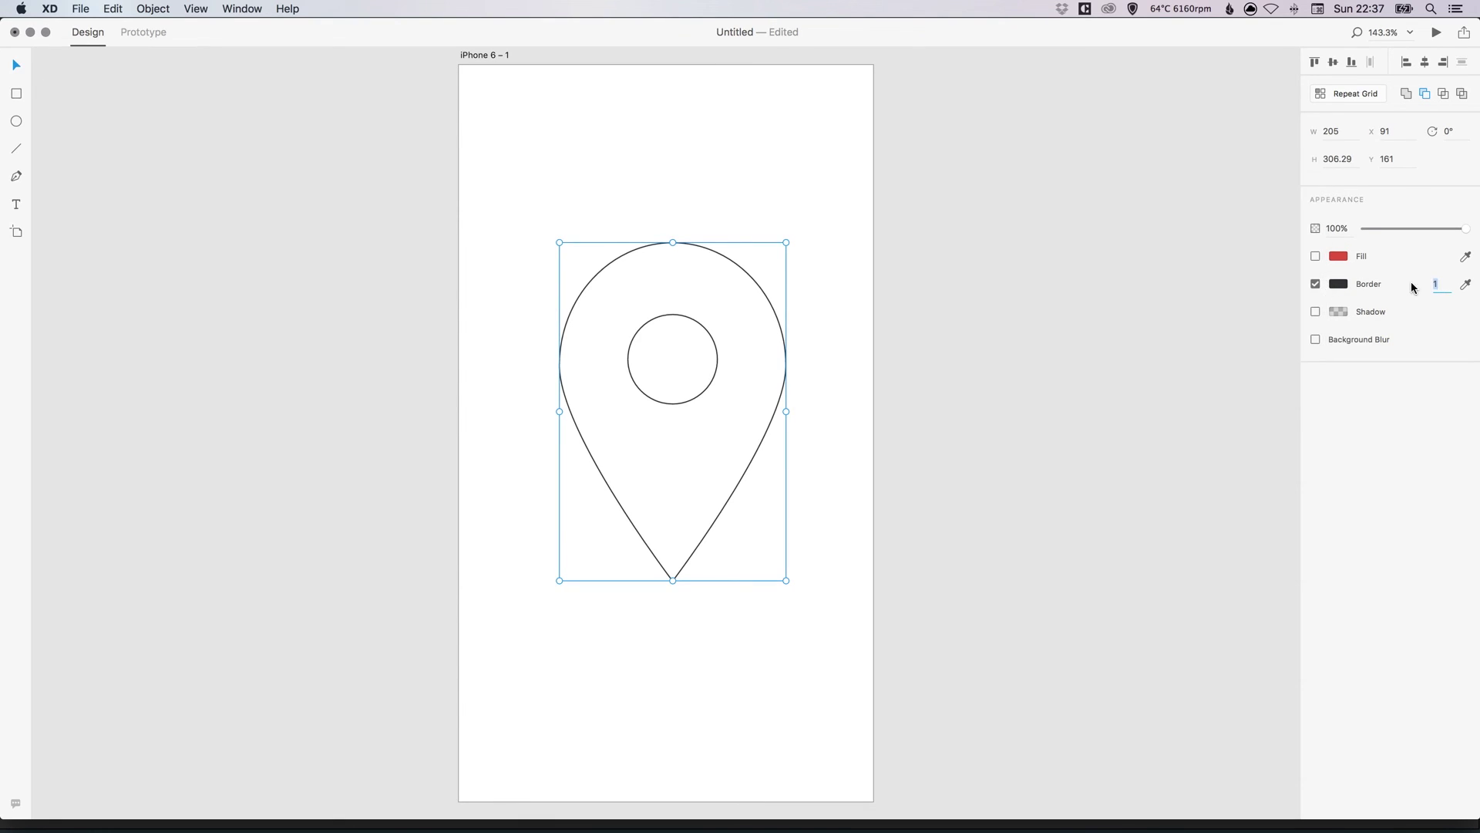
{"action": "type", "text": "0"}
{"action": "key", "text": "Return"}
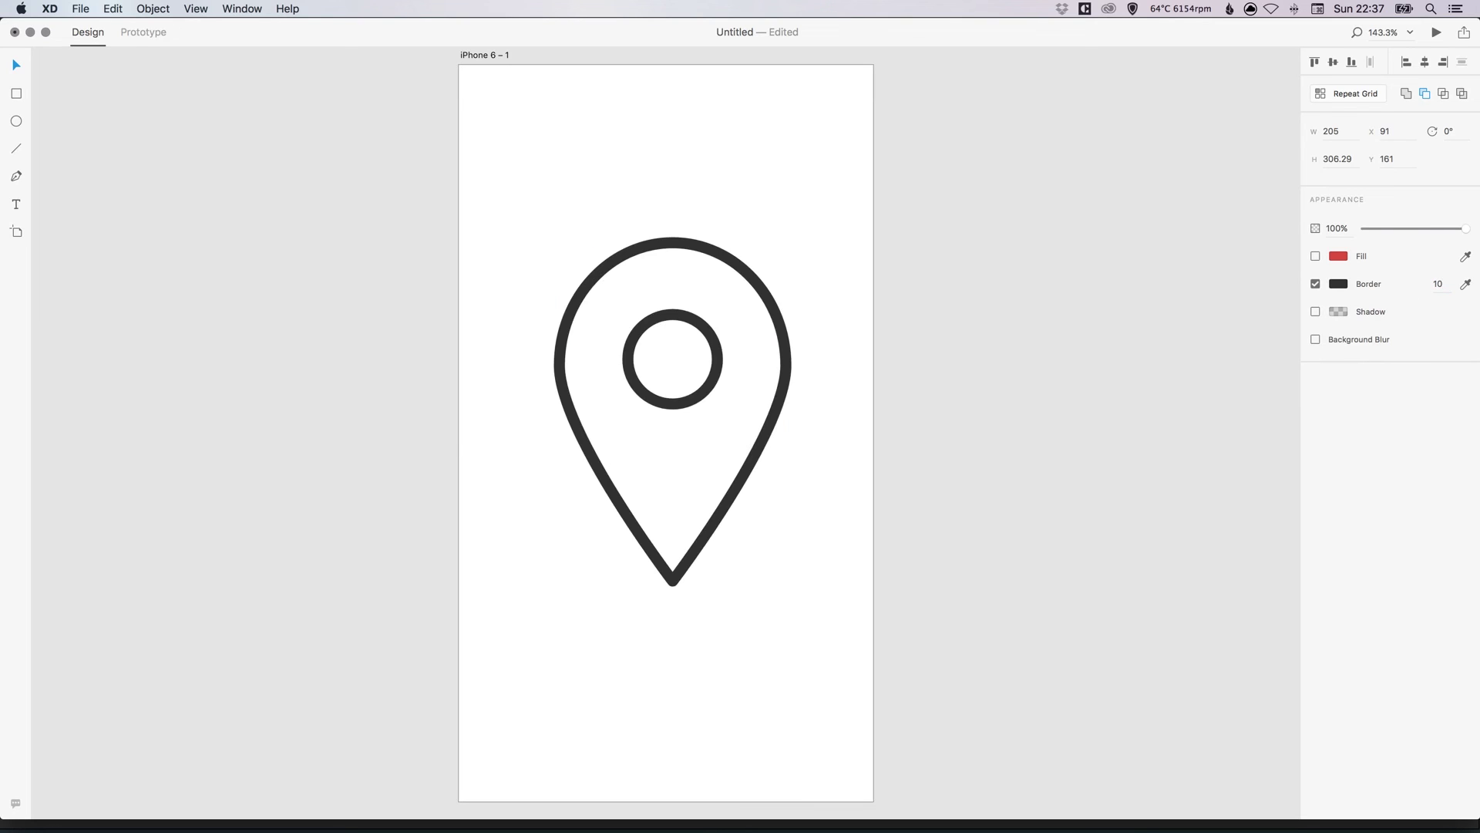
{"action": "left_click", "coordinate": [1451, 285]}
{"action": "type", "text": "20"}
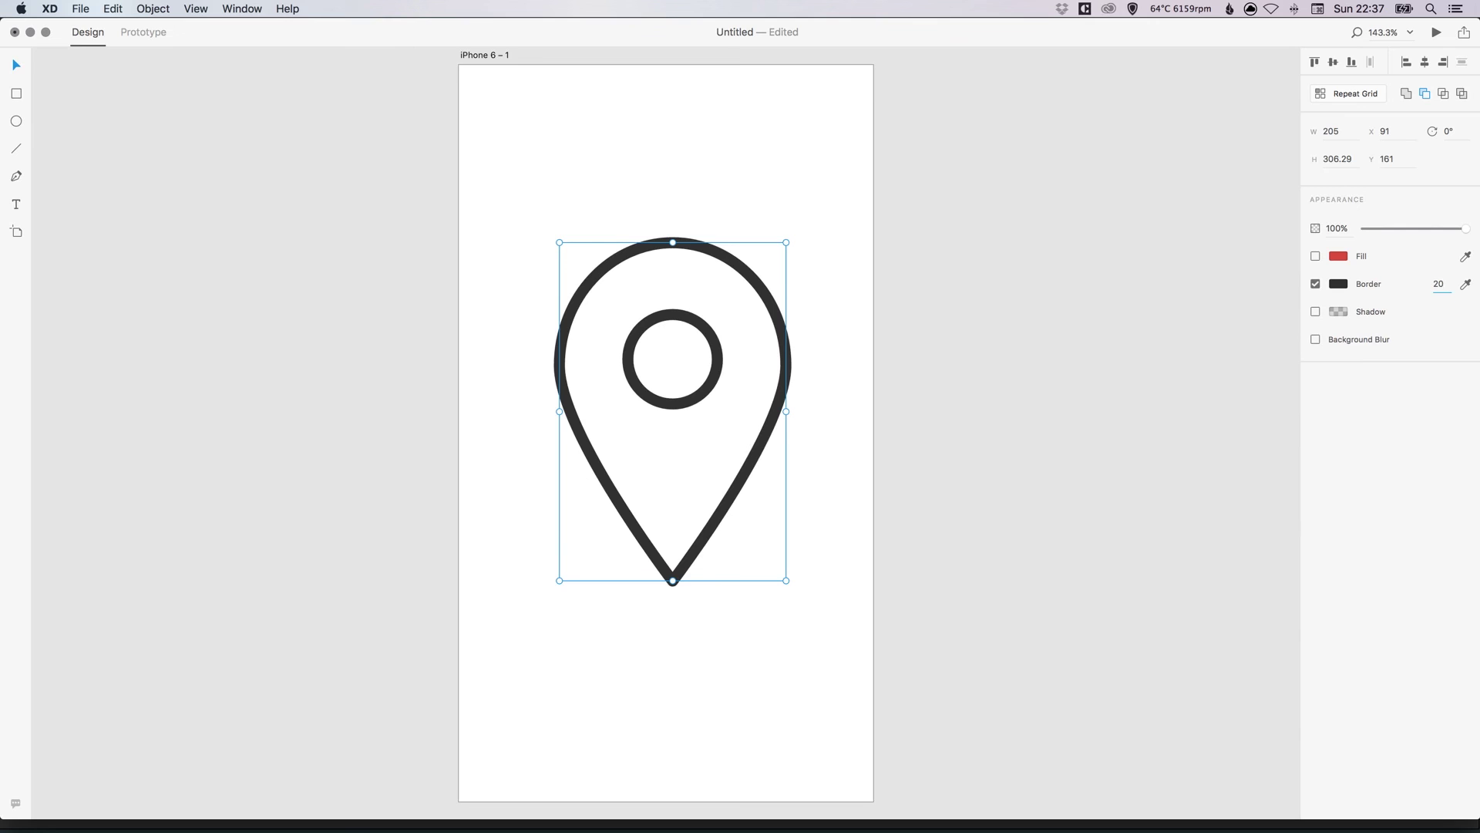
{"action": "key", "text": "Return"}
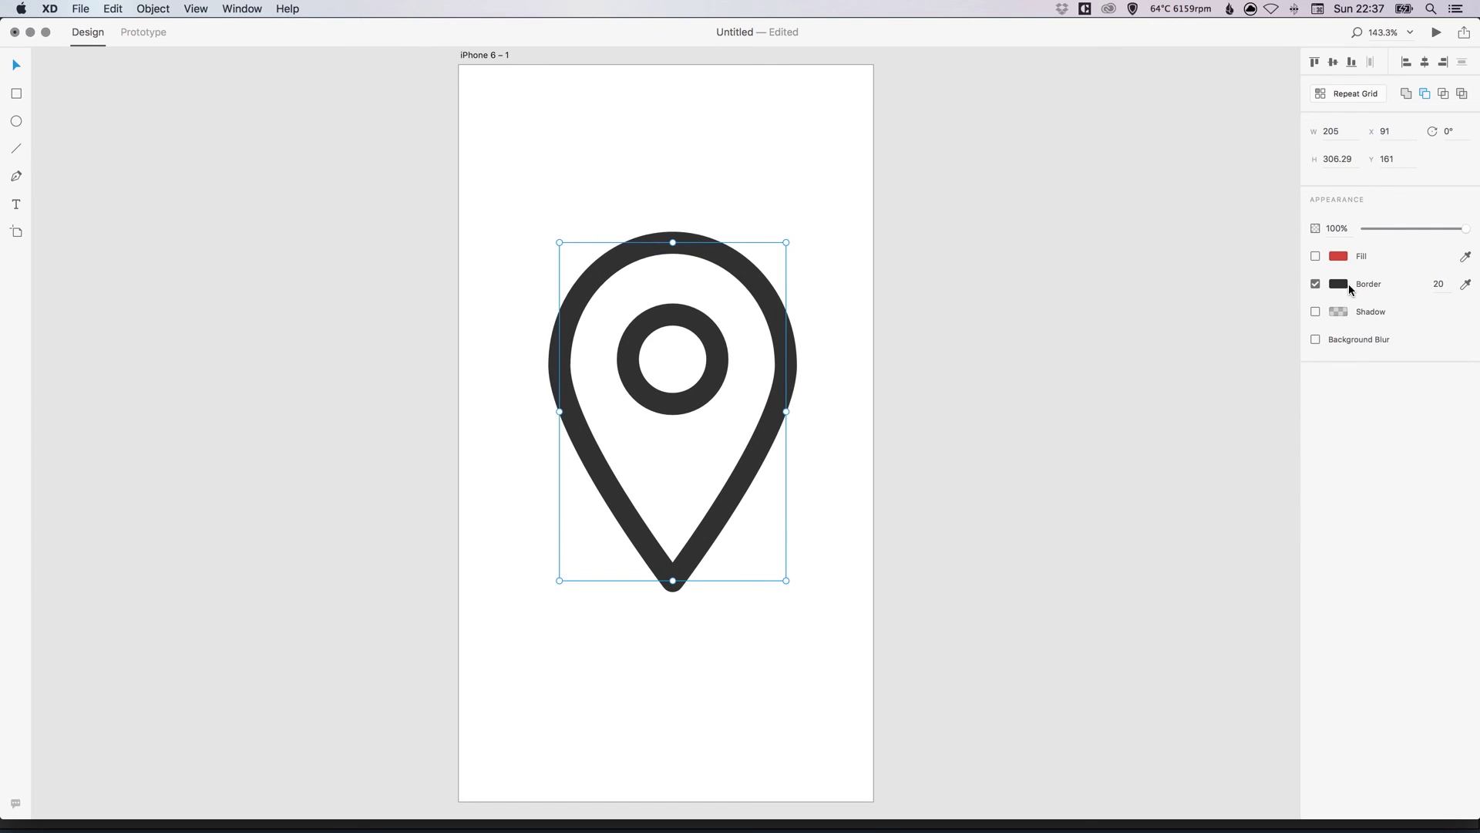
Step: Recolour the pin's border from dark grey to orange-red #E2572D
{"action": "left_click", "coordinate": [1342, 284]}
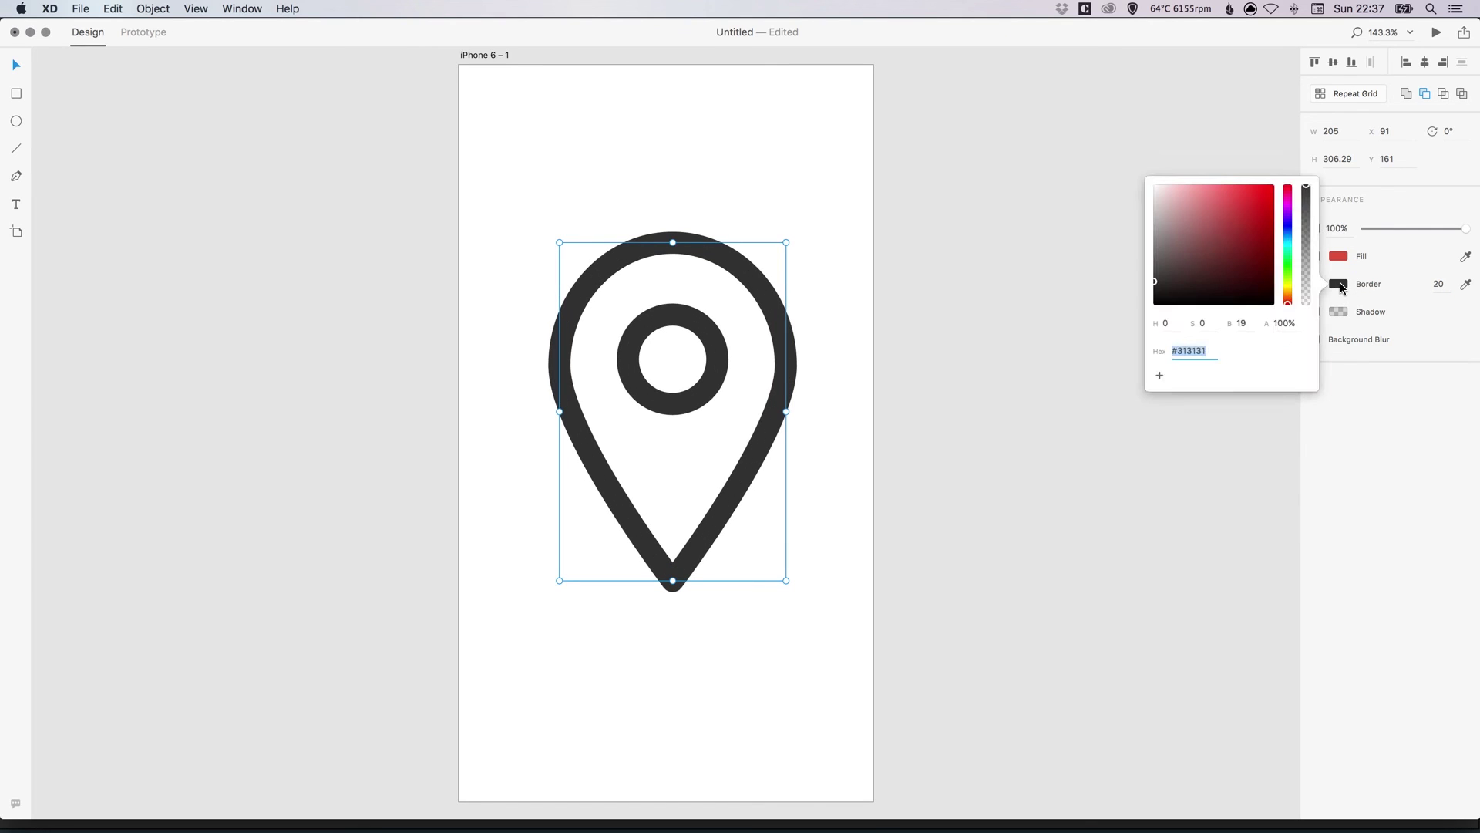
{"action": "left_click", "coordinate": [1252, 203]}
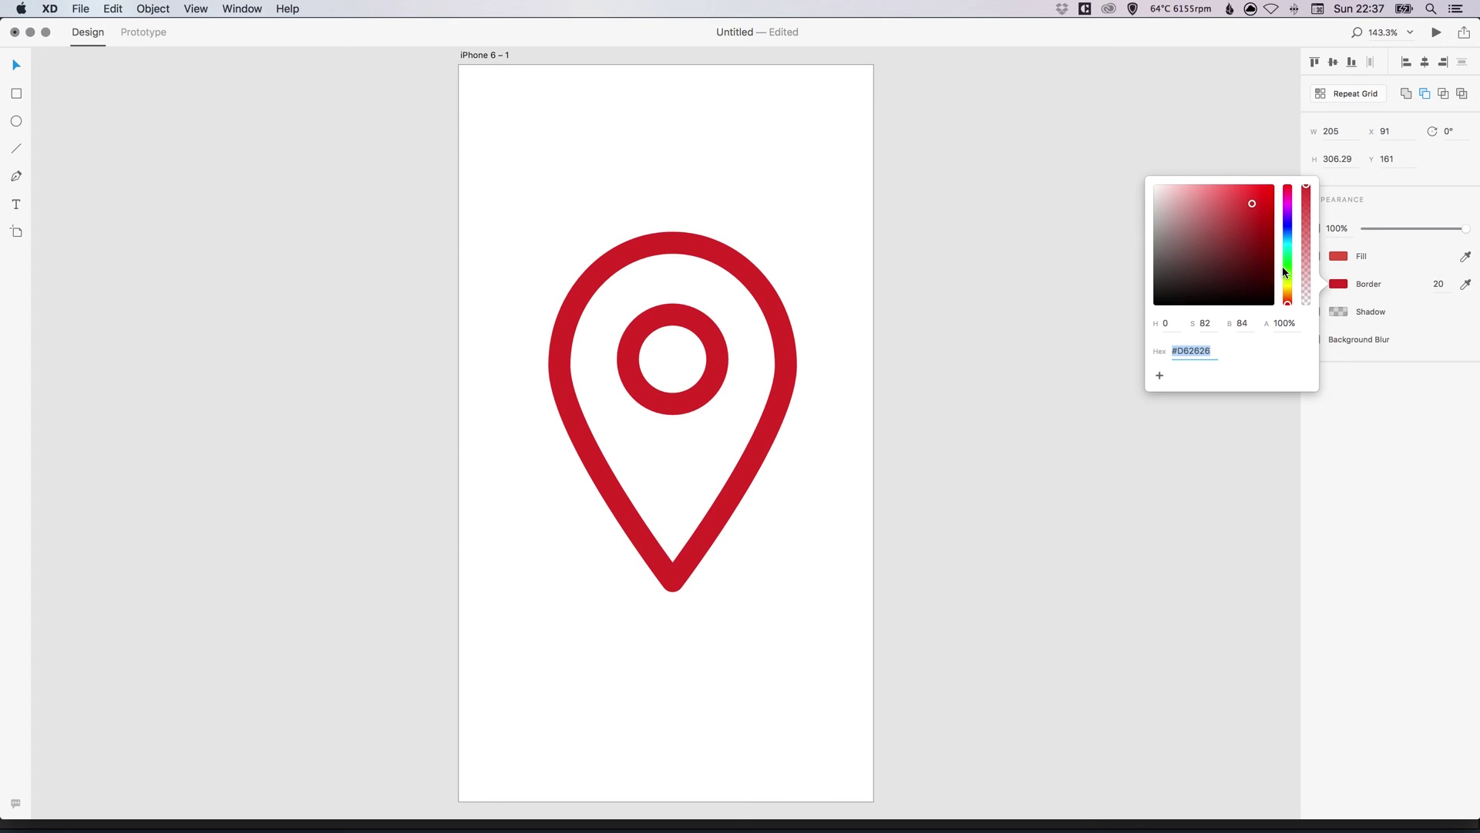
{"action": "left_click_drag", "start_coordinate": [1293, 299], "coordinate": [1288, 299]}
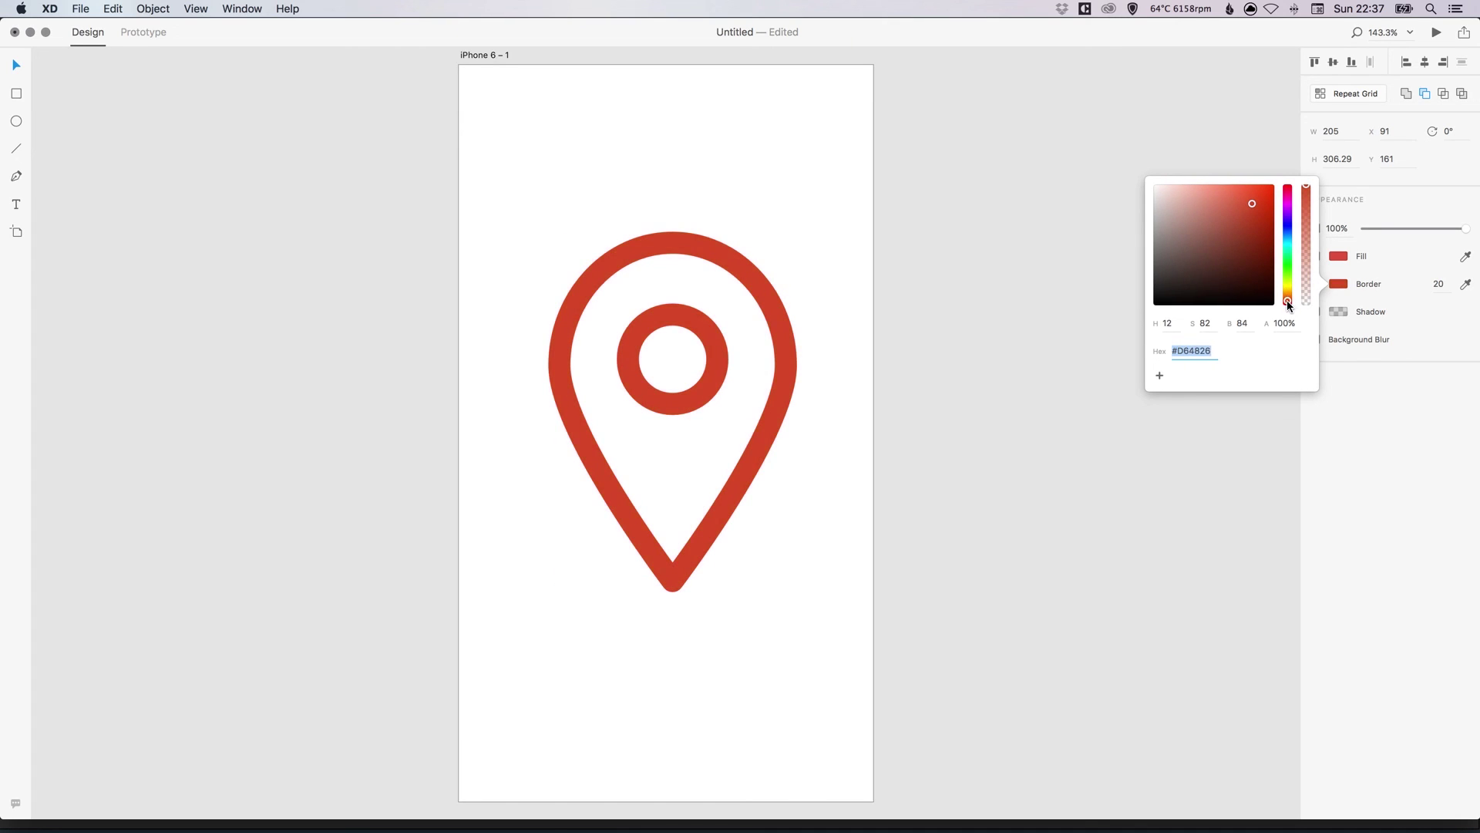
{"action": "left_click_drag", "start_coordinate": [1254, 204], "coordinate": [1250, 199]}
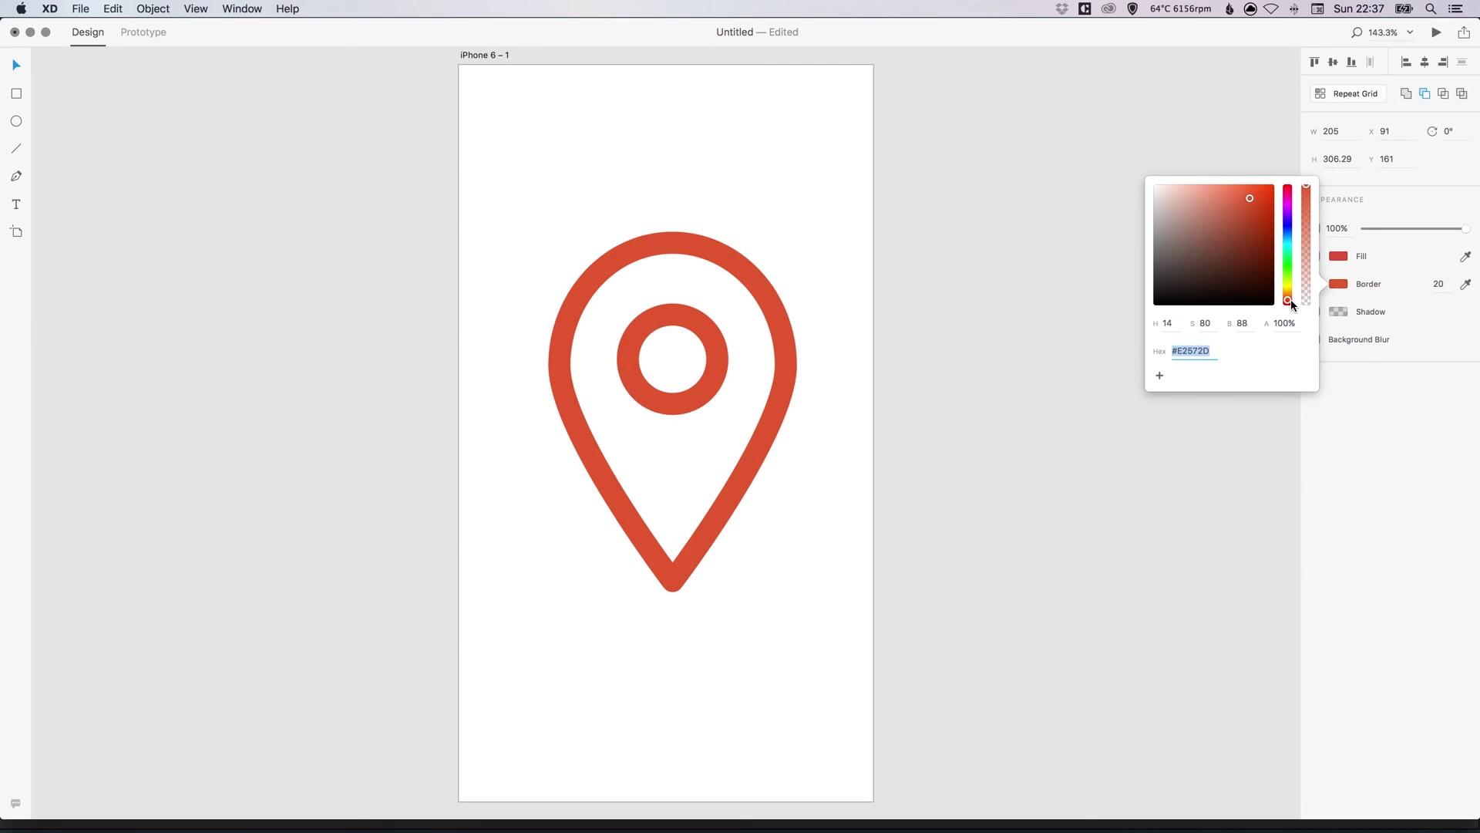
{"action": "left_click", "coordinate": [1074, 290]}
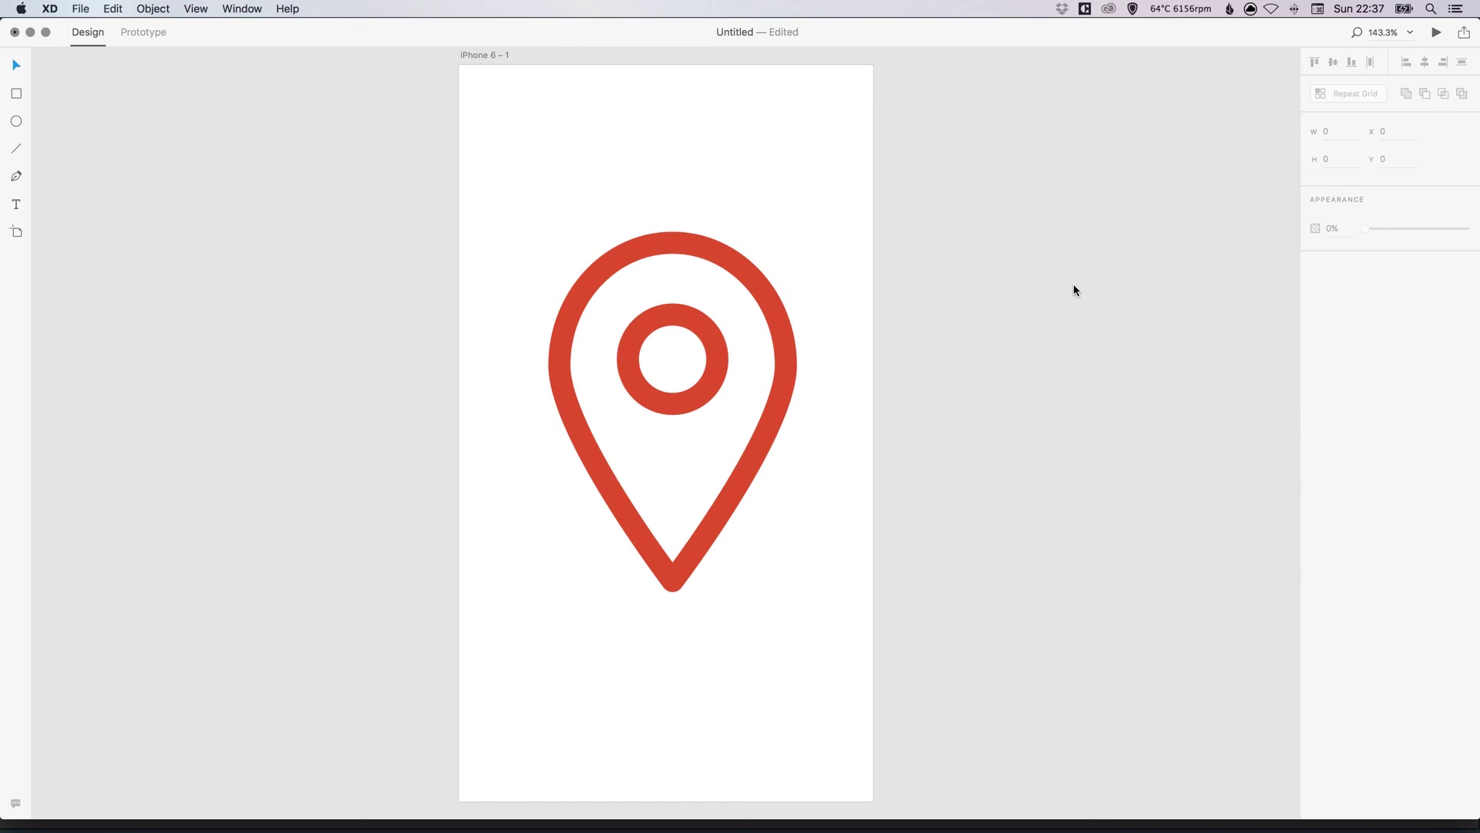